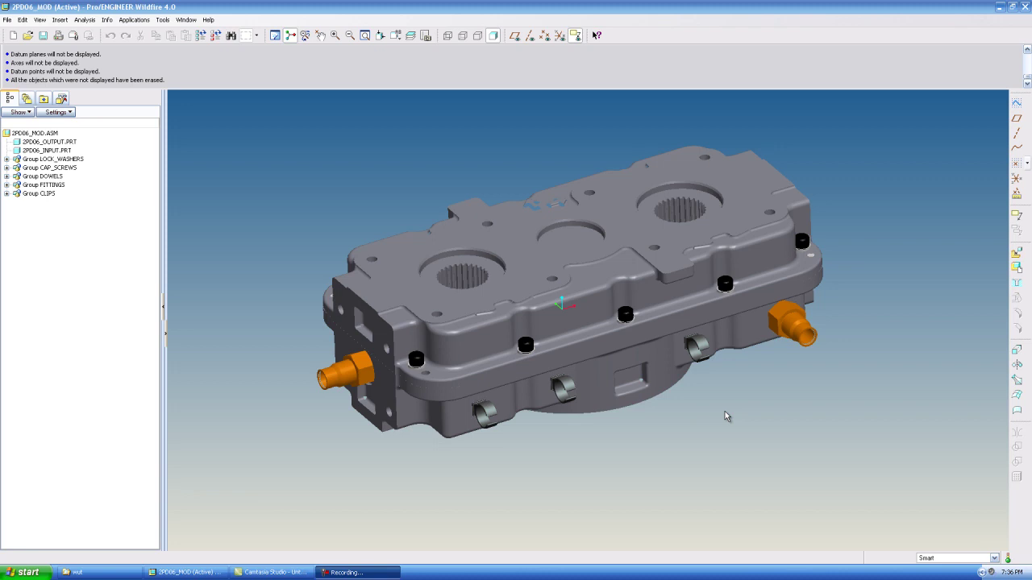
pyautogui.moveTo(725, 410); pyautogui.dragTo(731, 413, button='middle')
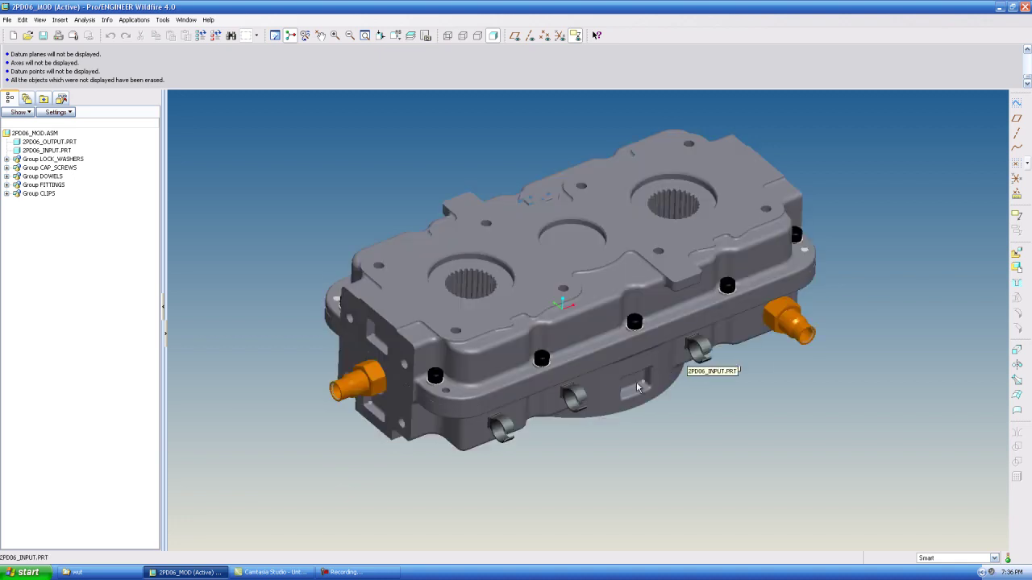
pyautogui.moveTo(831, 437)
pyautogui.mouseDown(button='middle')
pyautogui.moveTo(661, 260)
pyautogui.moveTo(643, 401)
pyautogui.moveTo(705, 397)
pyautogui.mouseUp(button='middle')
pyautogui.scroll(2, 642, 398)
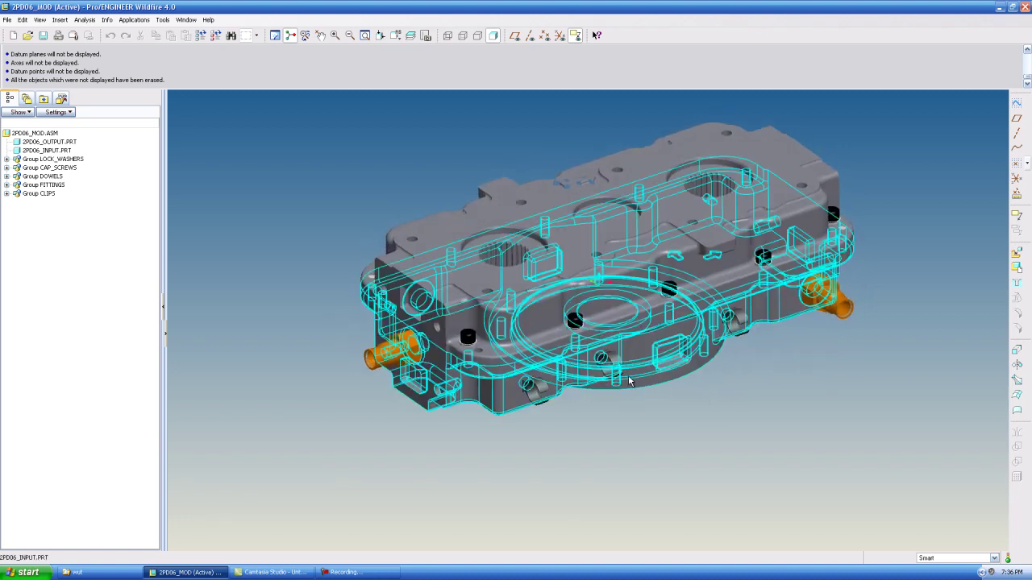
# Create a solid part named tube from the mmns_part_solid template and save it in the wut folder
pyautogui.click(6, 20)
pyautogui.click(19, 32)
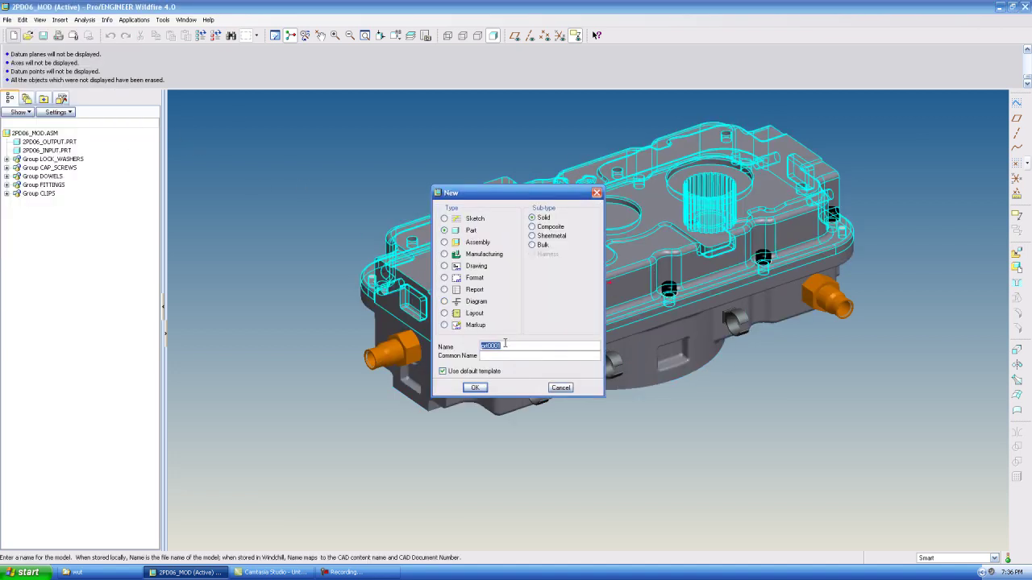
pyautogui.write('tube')
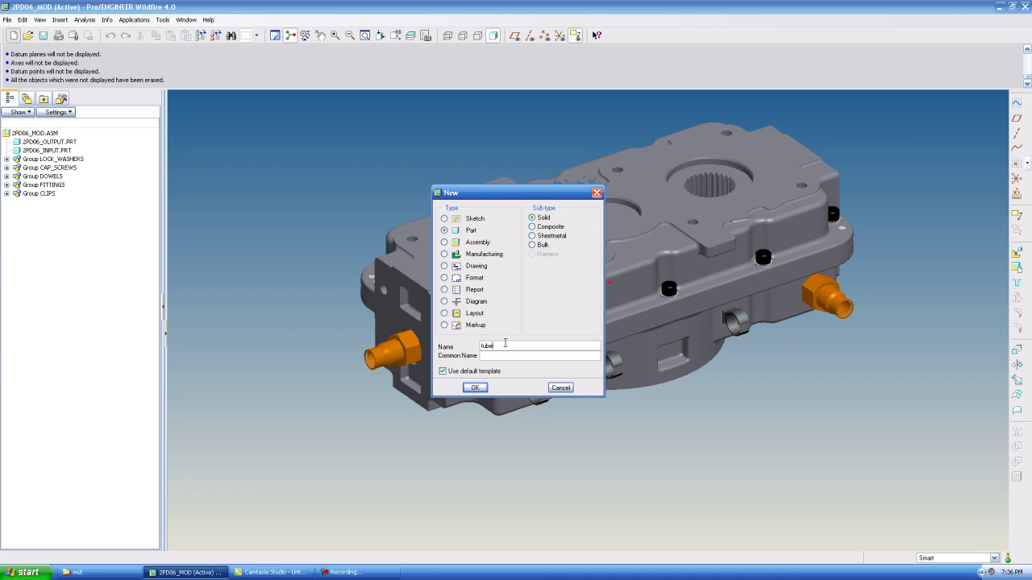
pyautogui.click(475, 388)
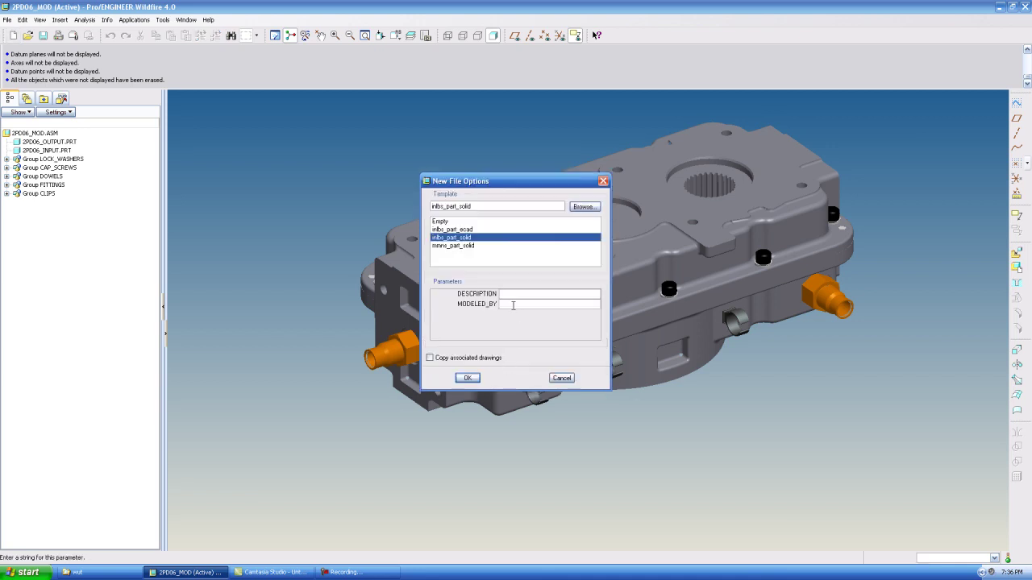
pyautogui.click(472, 246)
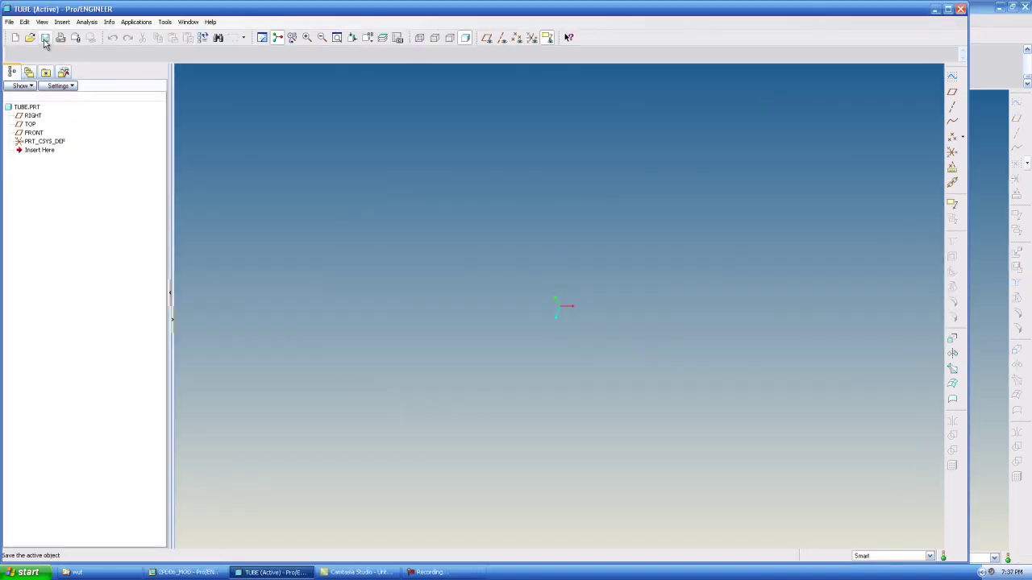
pyautogui.click(46, 38)
pyautogui.click(429, 438)
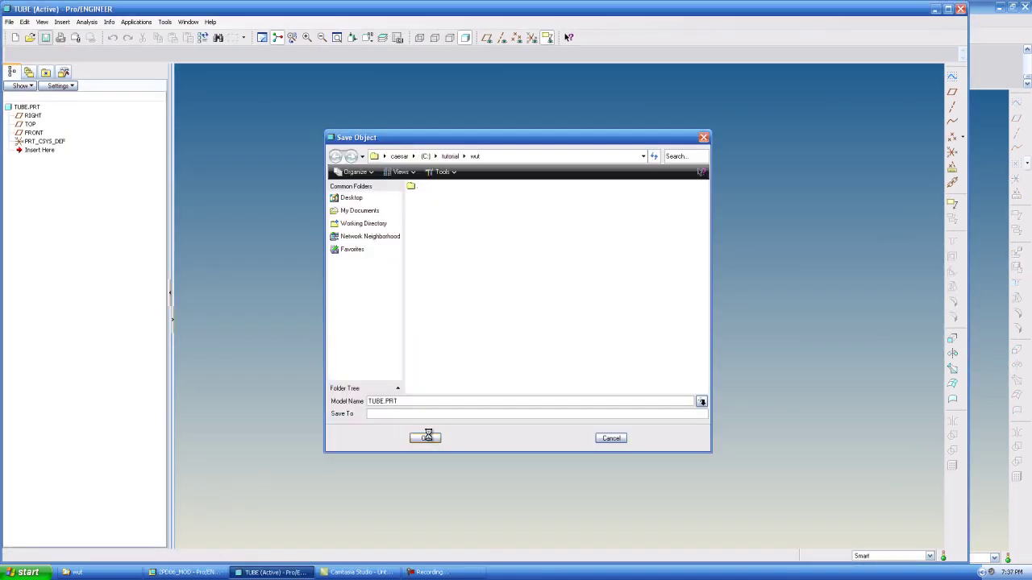
# Switch to the 2PD06_MOD assembly and assemble tube.prt into it with the Default placement constraint
pyautogui.click(187, 21)
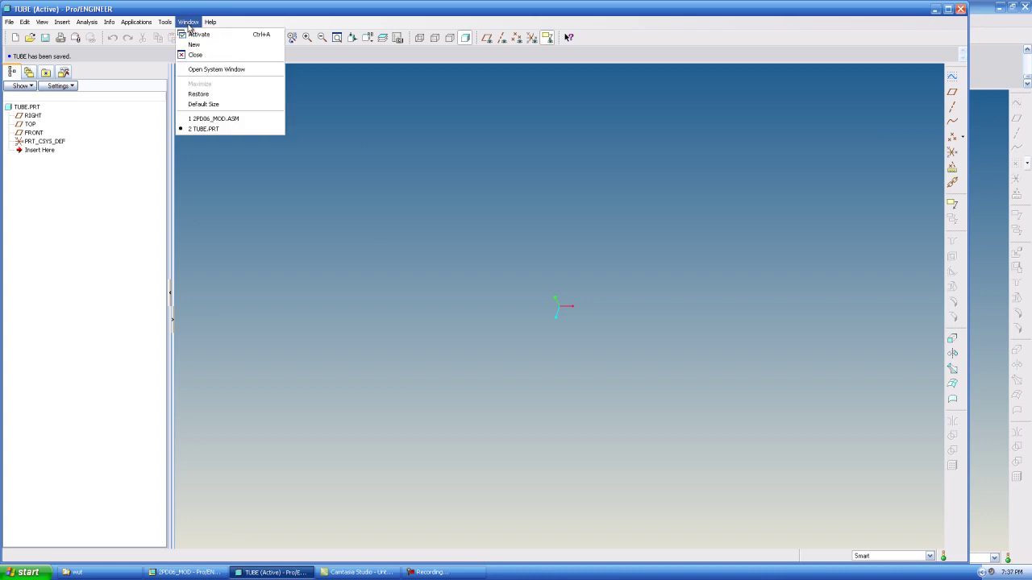
pyautogui.click(211, 117)
pyautogui.click(1022, 253)
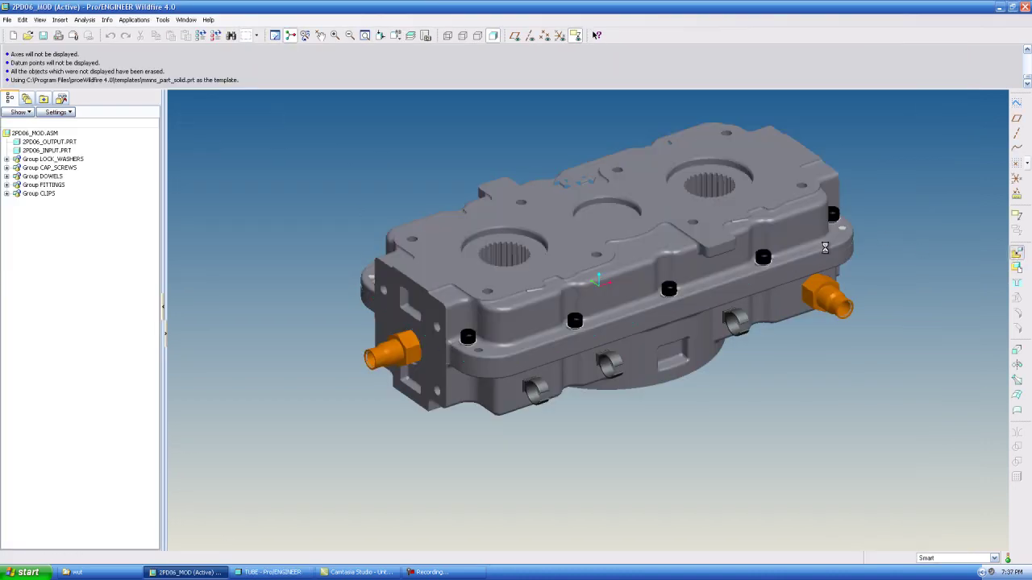
pyautogui.click(427, 296)
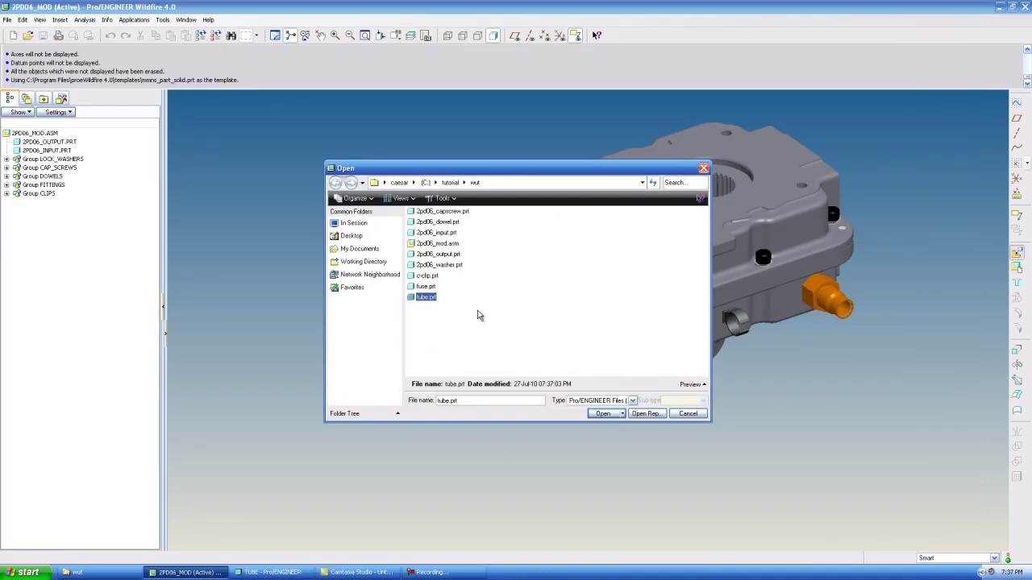
pyautogui.click(602, 414)
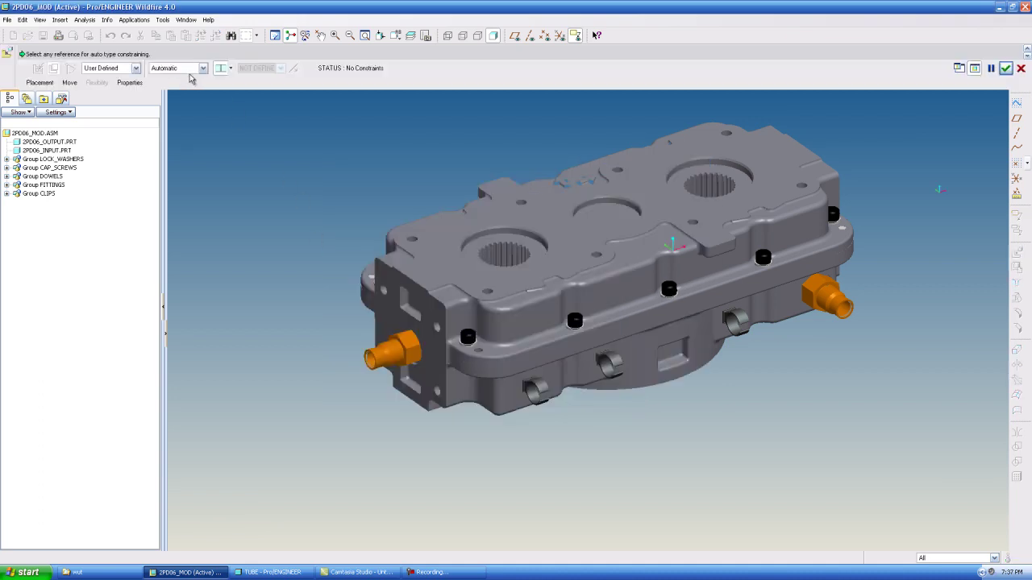
pyautogui.click(202, 69)
pyautogui.click(165, 176)
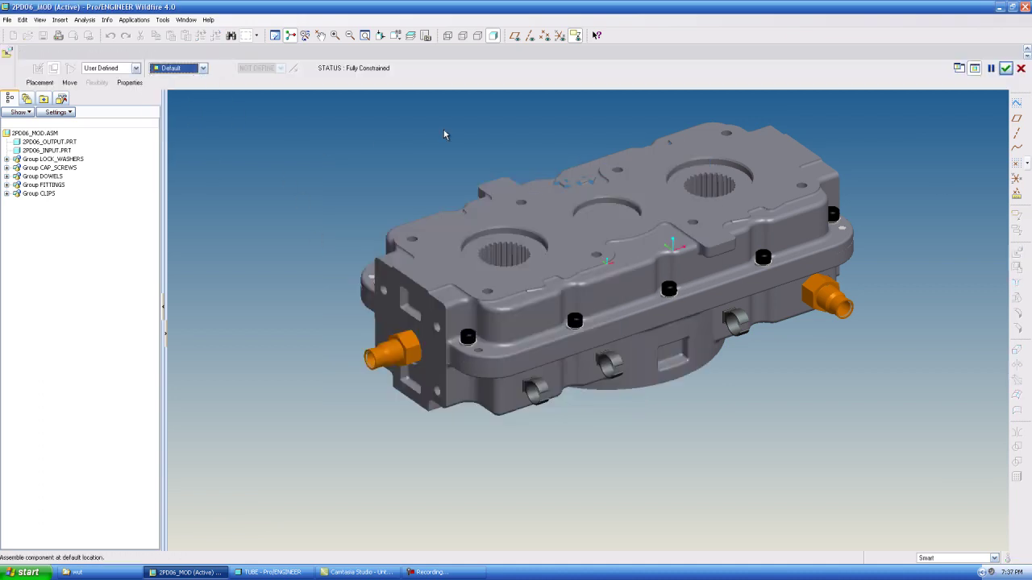
pyautogui.click(1005, 67)
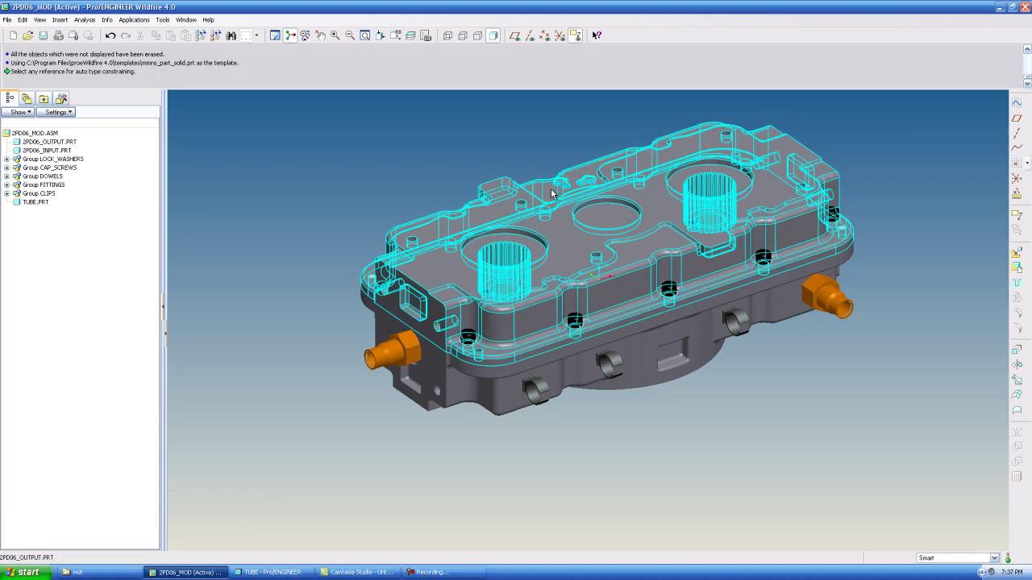
# Show the datum planes and activate the TUBE part within the assembly
pyautogui.scroll(2, 451, 402)
pyautogui.scroll(-1, 562, 305)
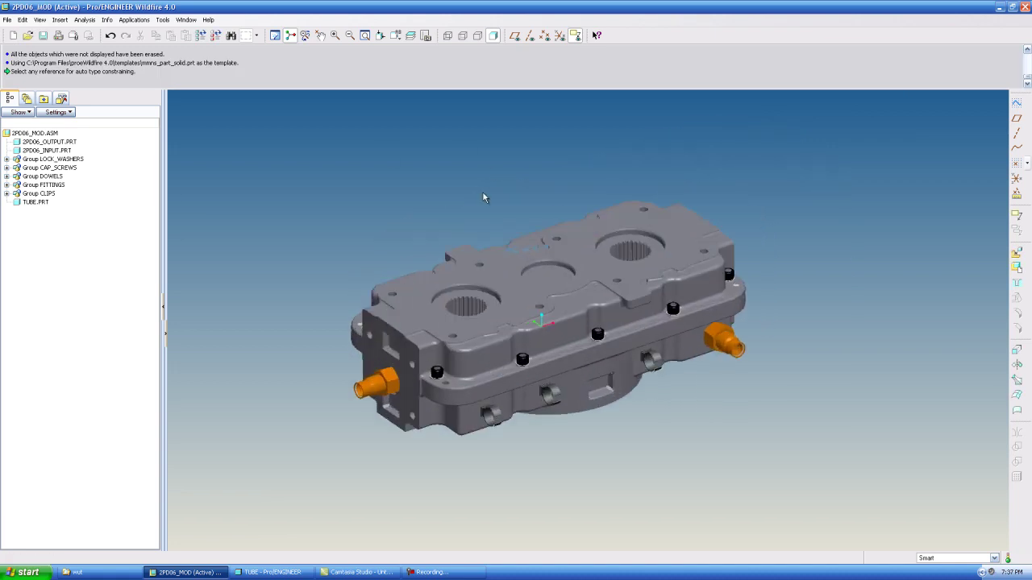
pyautogui.click(516, 37)
pyautogui.scroll(-2, 342, 356)
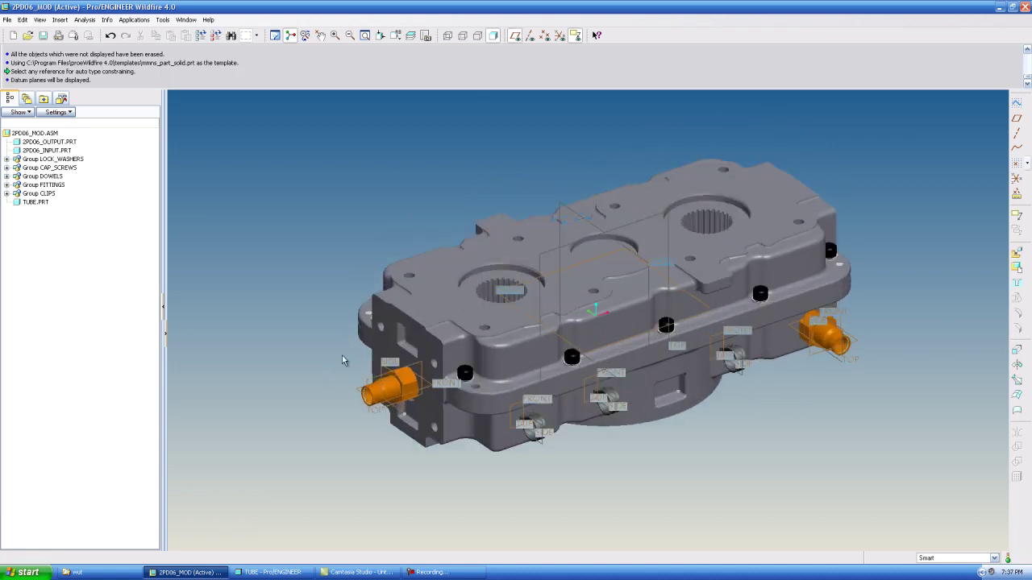
pyautogui.rightClick(36, 205)
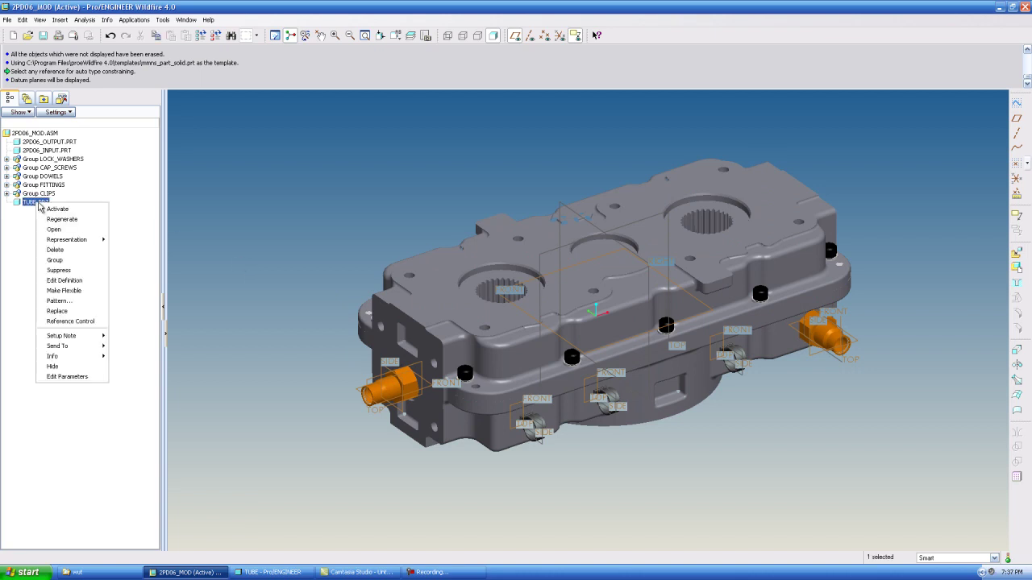
pyautogui.click(55, 211)
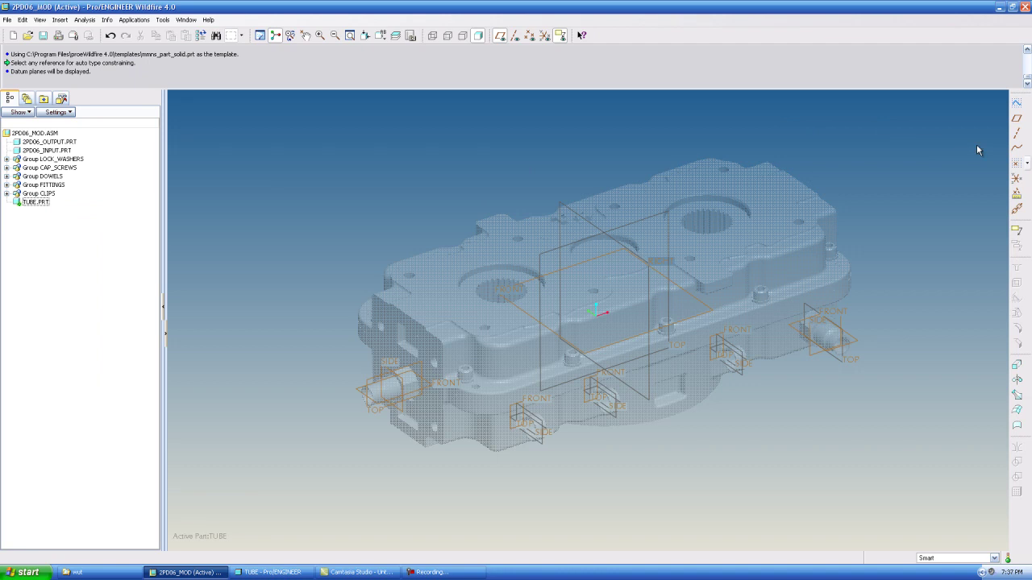
# Start a sketched datum point on the end fitting's FRONT plane, referencing its TOP plane and outer end face
pyautogui.click(1015, 165)
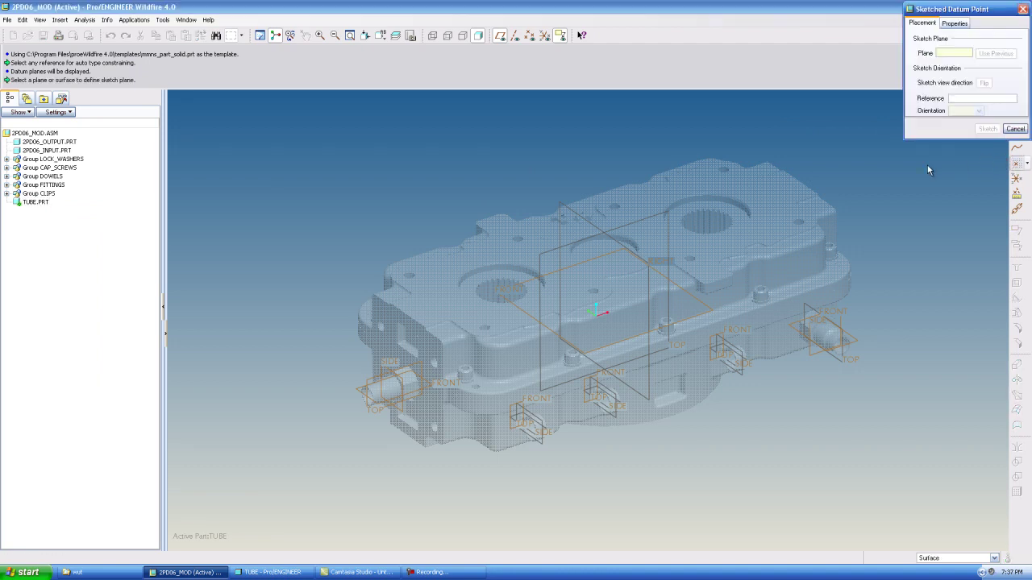
pyautogui.click(356, 395)
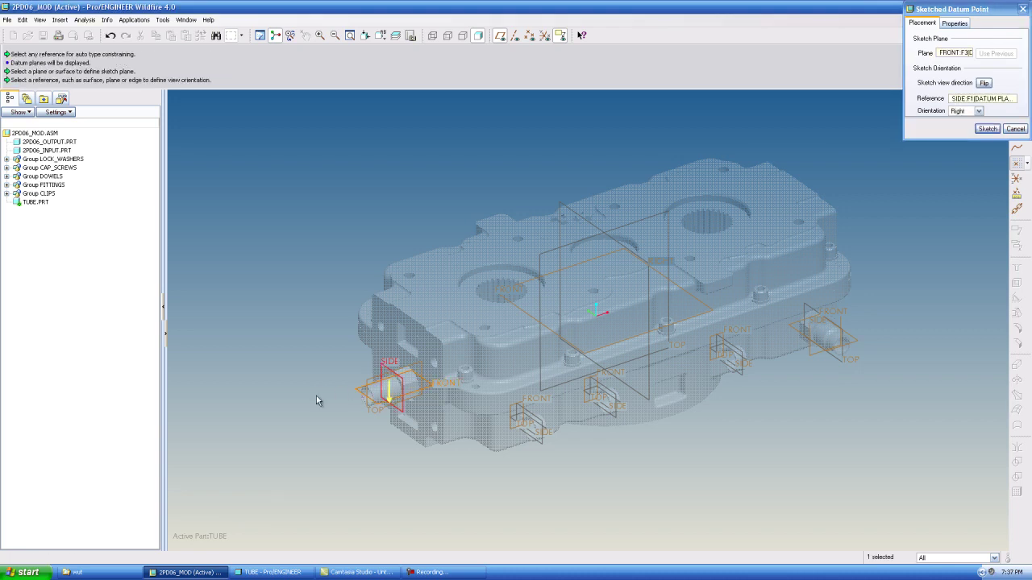
pyautogui.click(988, 129)
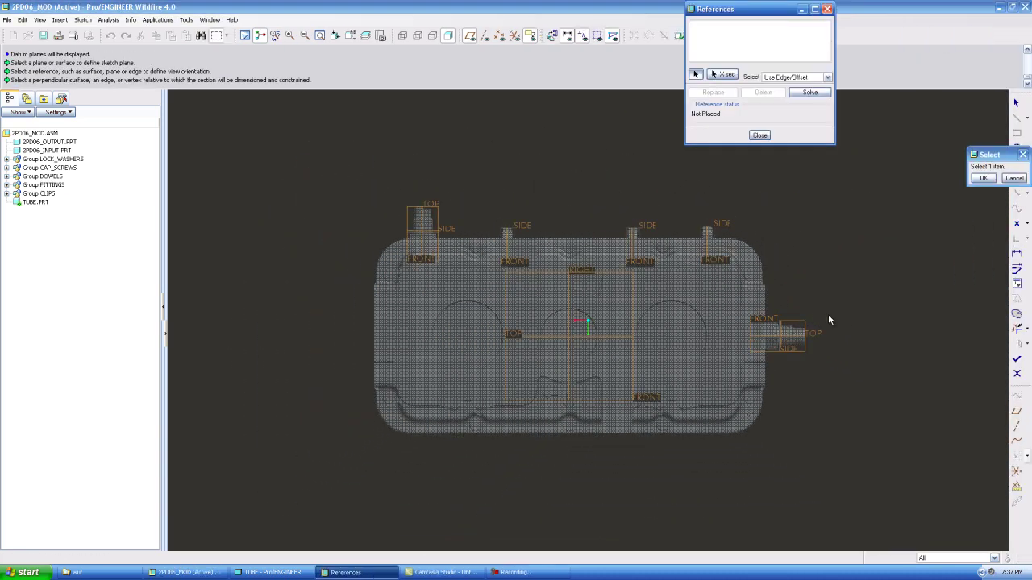
pyautogui.scroll(5, 834, 314)
pyautogui.click(683, 388)
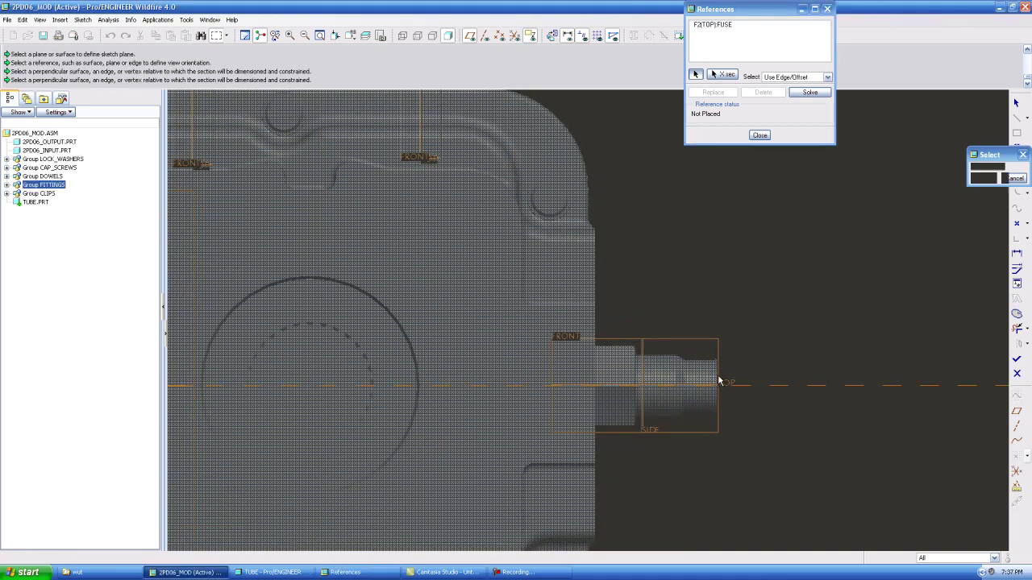
pyautogui.click(718, 378)
pyautogui.click(764, 137)
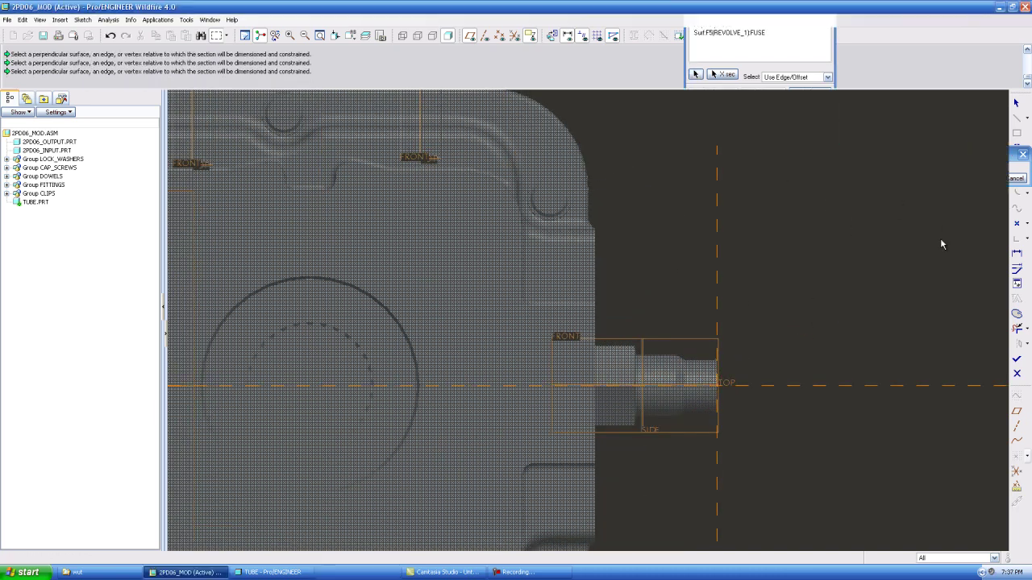
# Sketch two points on the fitting's centreline, either side of its end face, and two off it, the farthest about 140 mm away
pyautogui.click(811, 385)
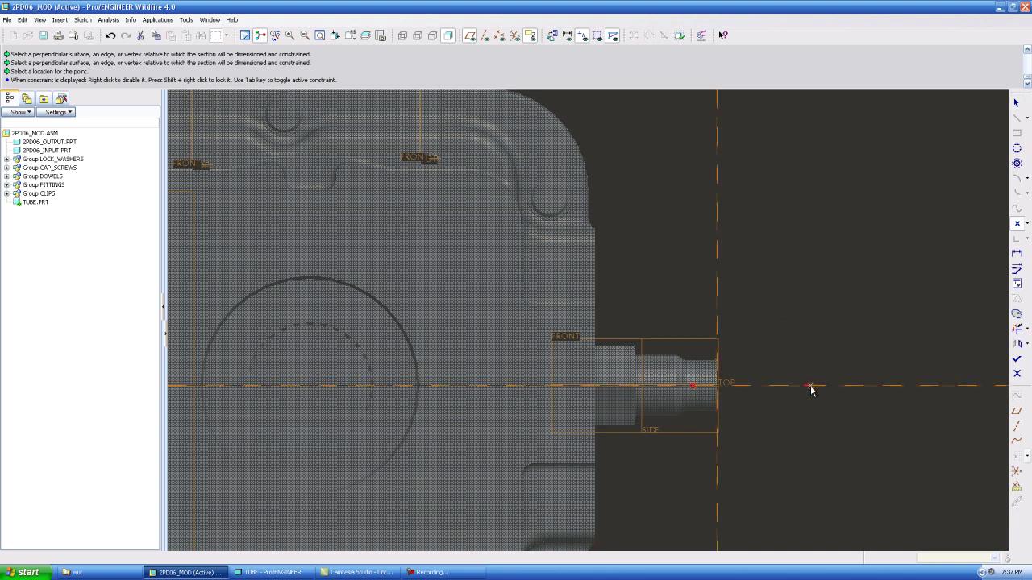
pyautogui.click(750, 230)
pyautogui.scroll(-3, 690, 151)
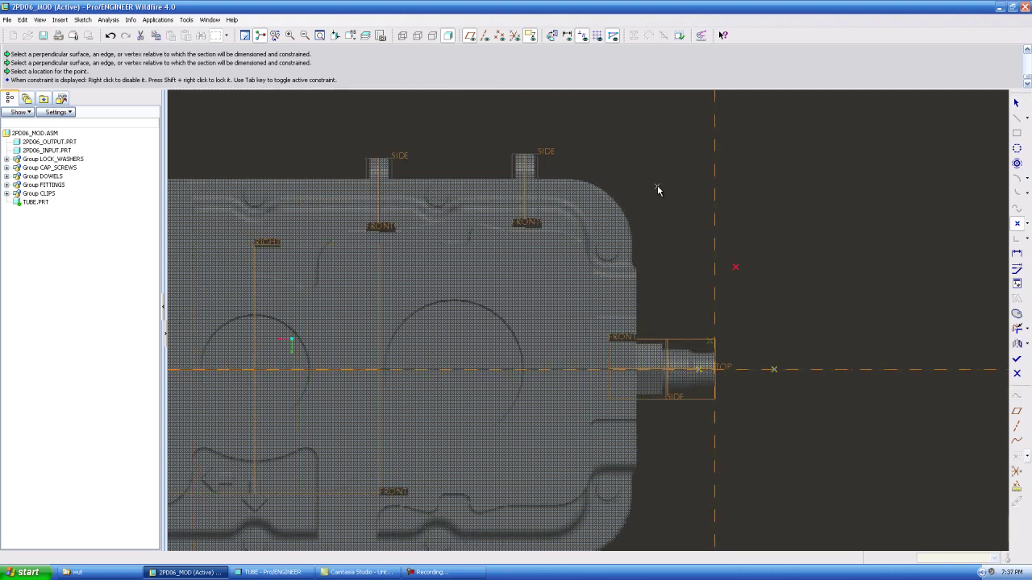
pyautogui.click(656, 187)
pyautogui.middleClick(749, 371)
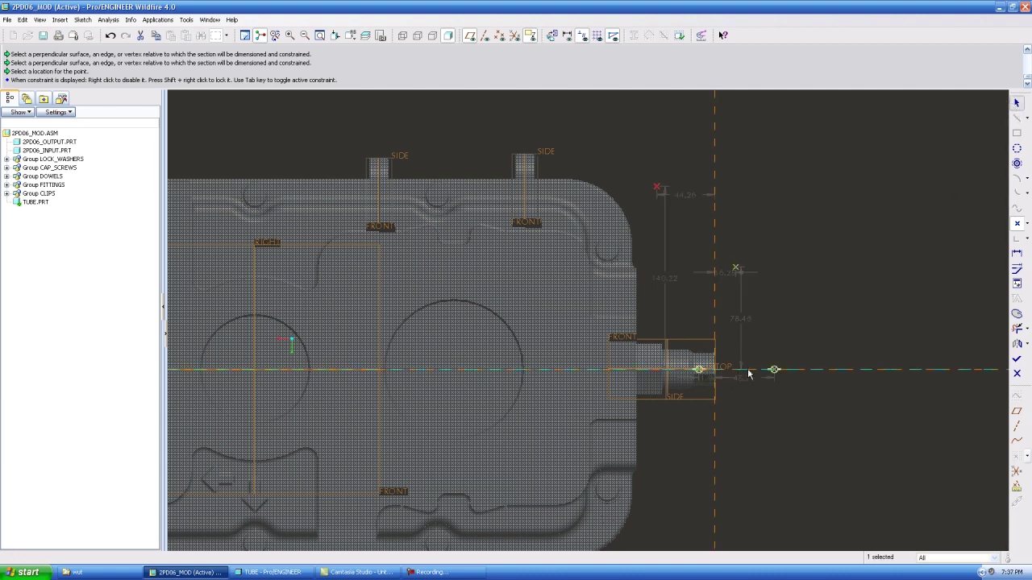
# Set the centreline points' distances from the fitting's end face to 50 mm for the outer point and 10 mm for the inner one
pyautogui.scroll(3, 748, 374)
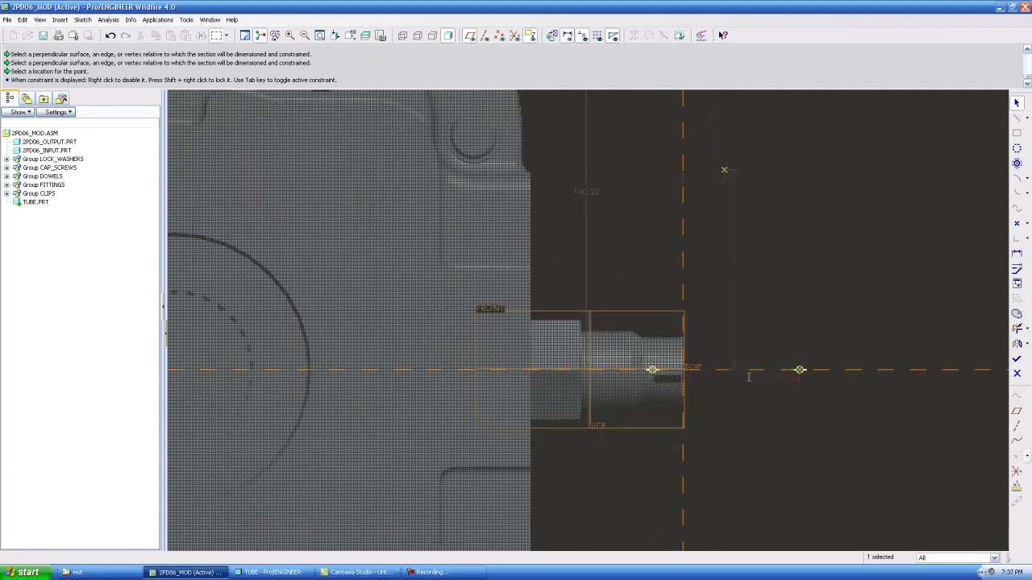
pyautogui.scroll(-5, 838, 379)
pyautogui.scroll(4, 788, 295)
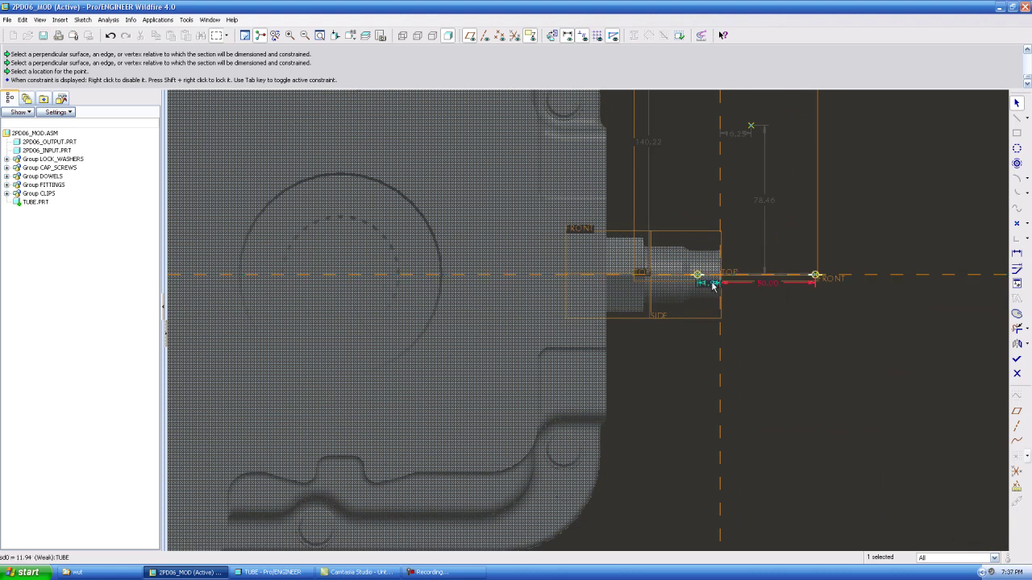
pyautogui.doubleClick(717, 281)
pyautogui.write('10')
pyautogui.press('Return')
pyautogui.scroll(-5, 839, 369)
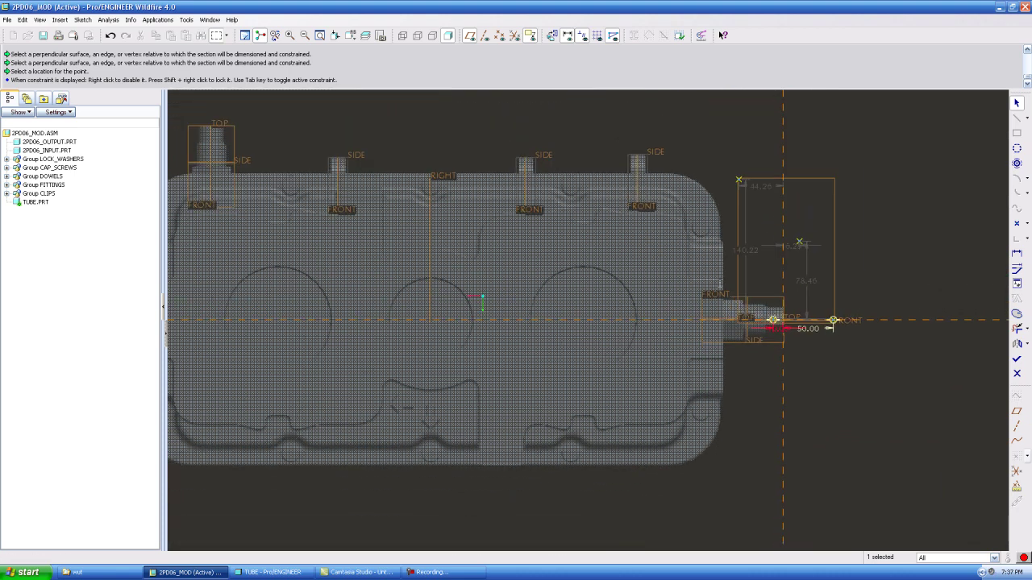
pyautogui.scroll(2, 826, 290)
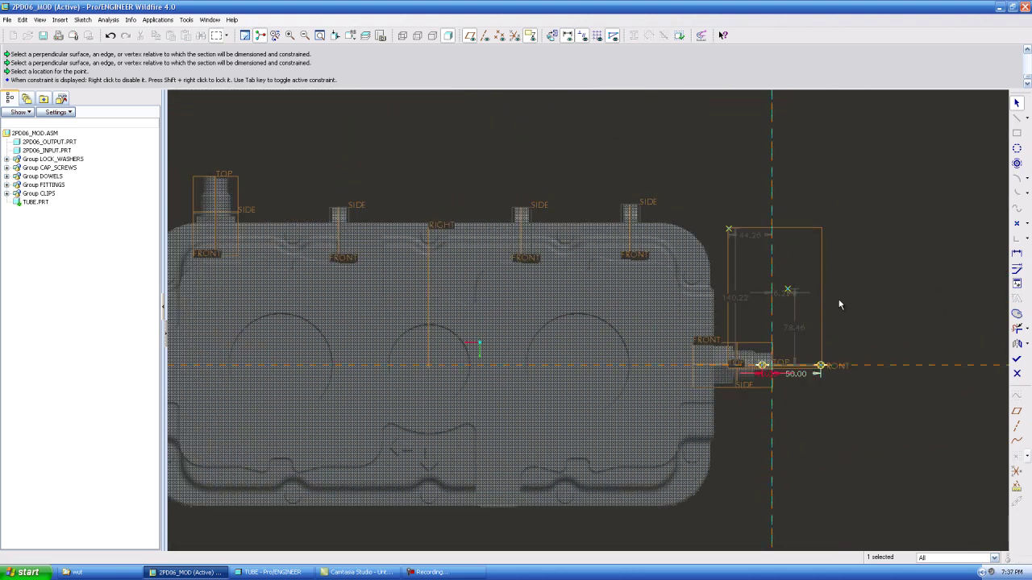
# Finish the fitting's point sketch and turn on the display of datum points
pyautogui.click(1017, 360)
pyautogui.moveTo(786, 413)
pyautogui.mouseDown(button='middle')
pyautogui.moveTo(553, 315)
pyautogui.moveTo(564, 326)
pyautogui.mouseUp(button='middle')
pyautogui.click(530, 36)
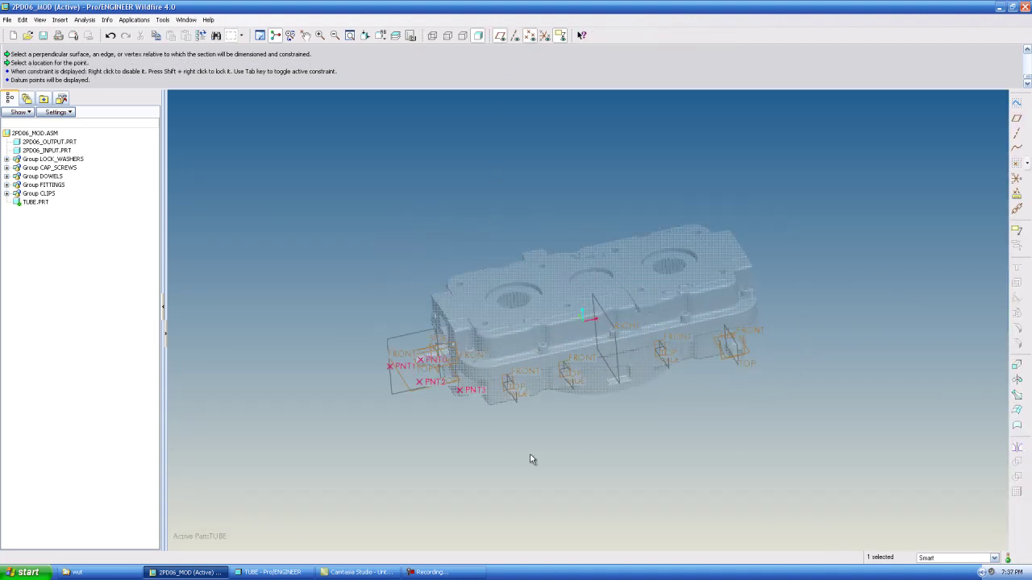
# Start a sketched datum point on the first clip's SIDE plane, with axes displayed, referencing its TOP plane and axis A_4
pyautogui.scroll(3, 579, 433)
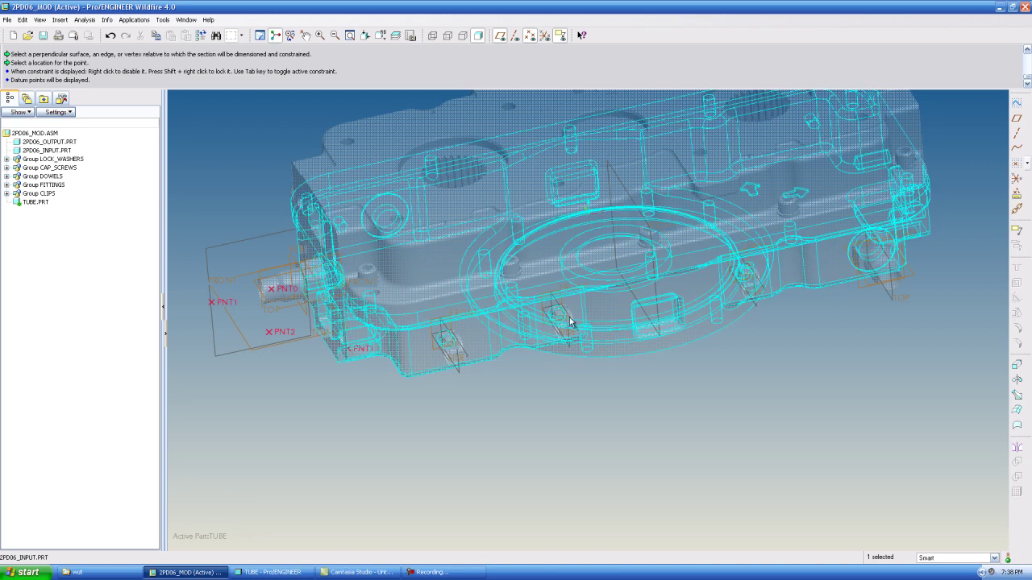
pyautogui.click(1016, 164)
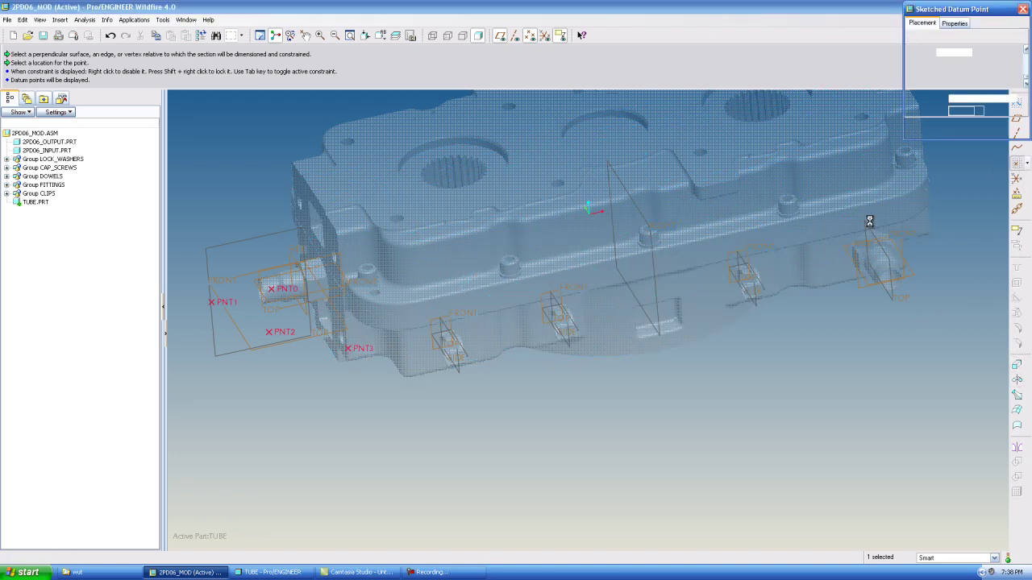
pyautogui.click(465, 352)
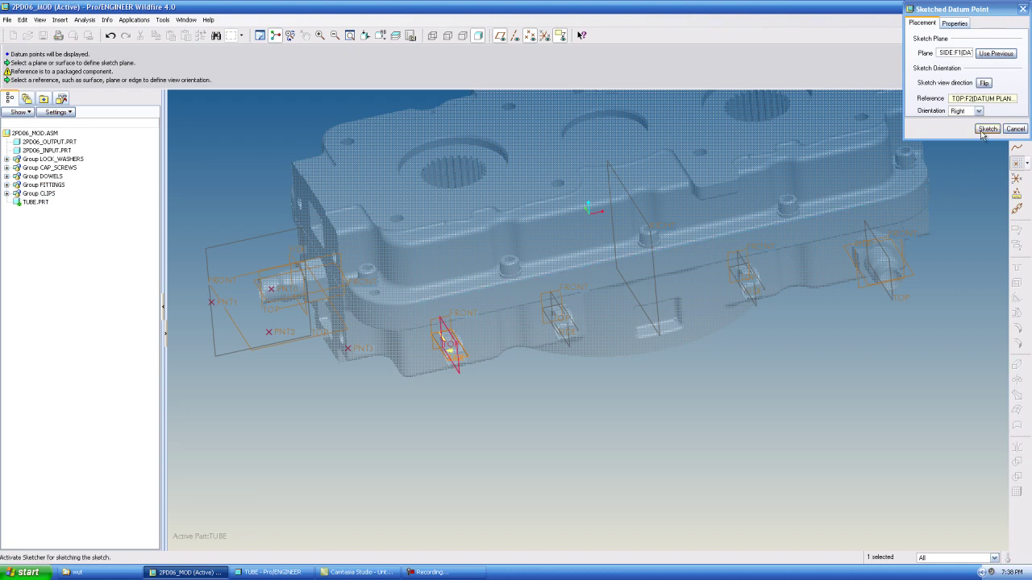
pyautogui.click(987, 129)
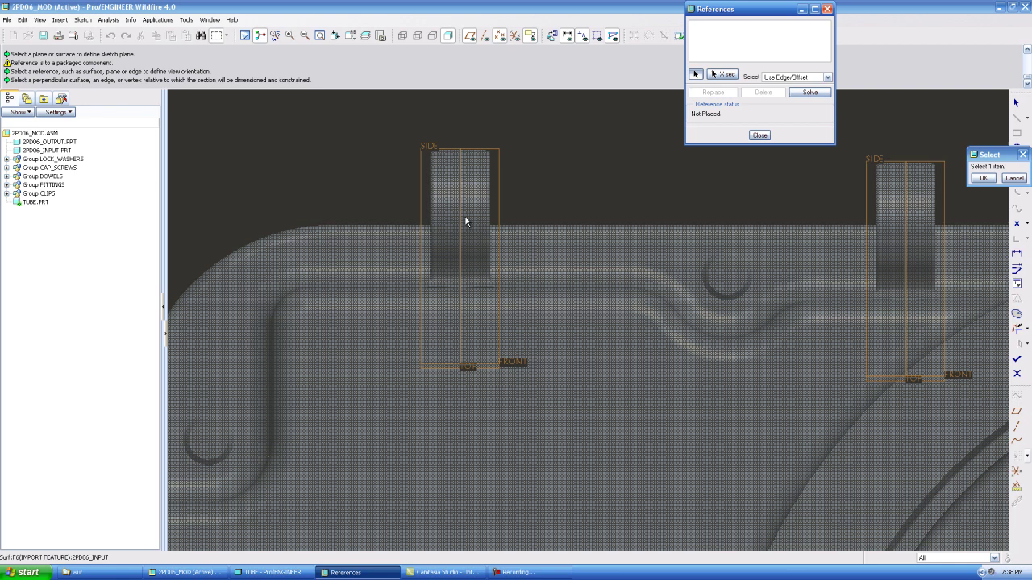
pyautogui.click(495, 36)
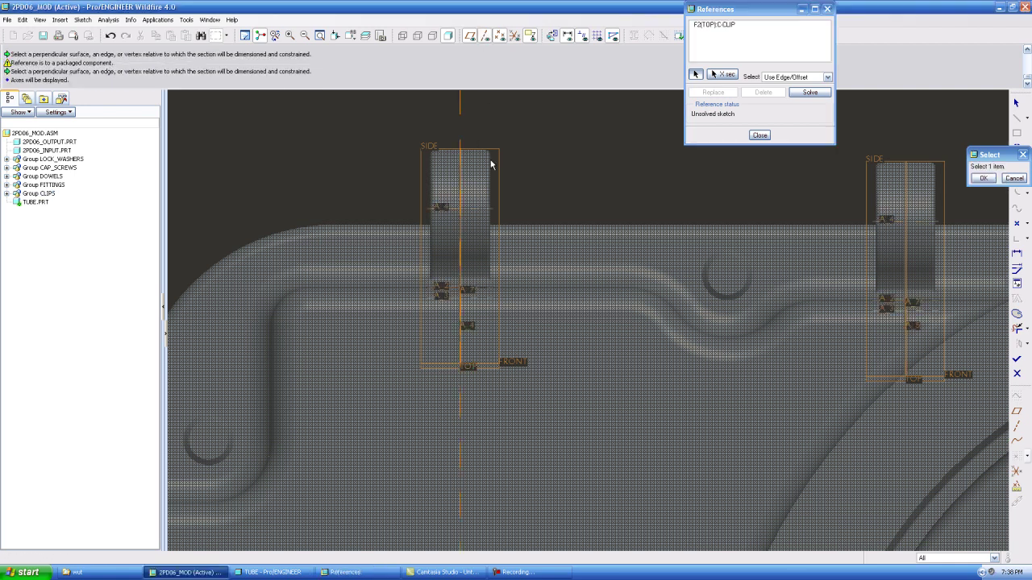
pyautogui.click(477, 211)
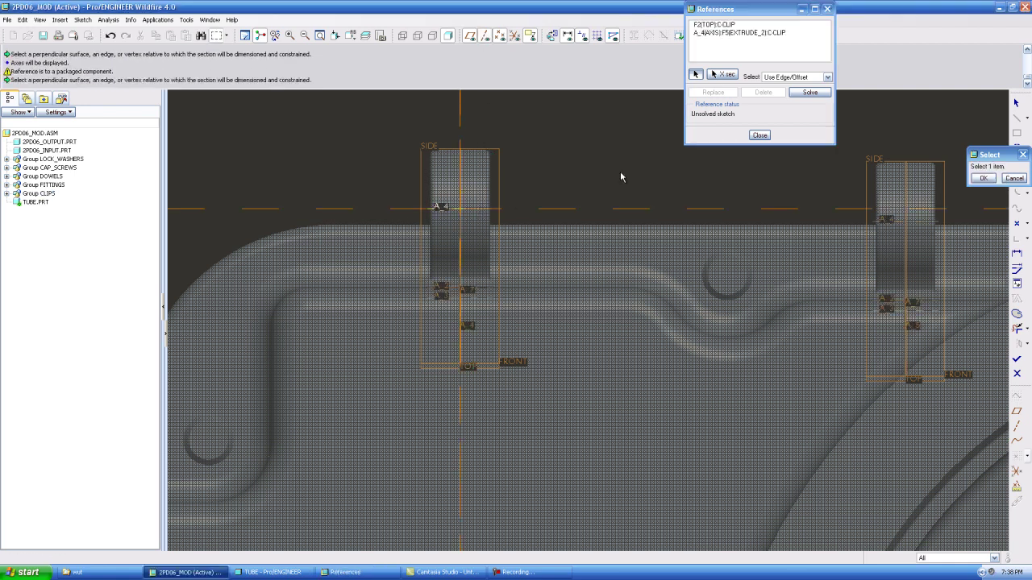
pyautogui.click(760, 136)
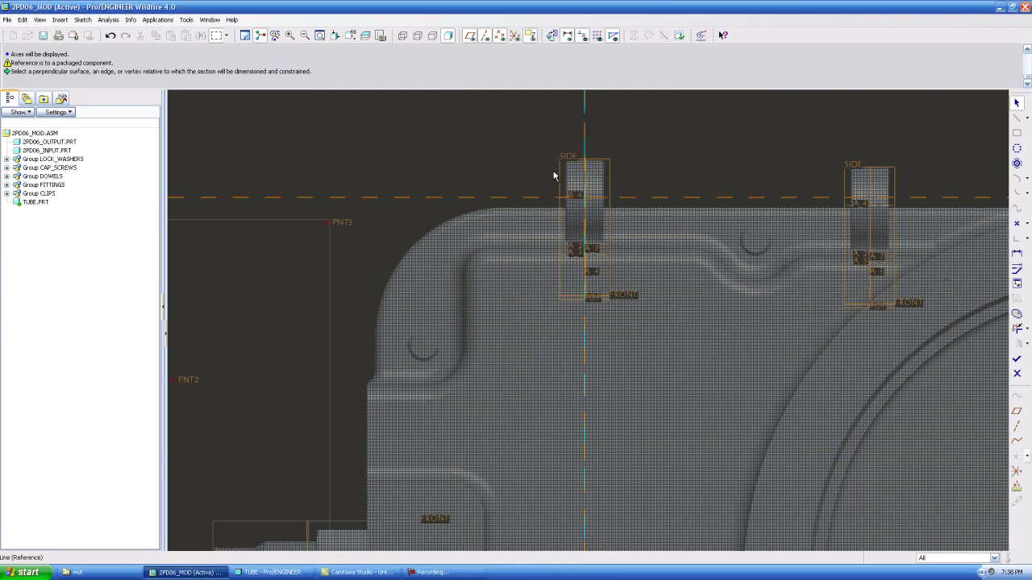
# Sketch a point on the first clip's axis about 60 mm before the clip and another at the clip's centre
pyautogui.click(1016, 223)
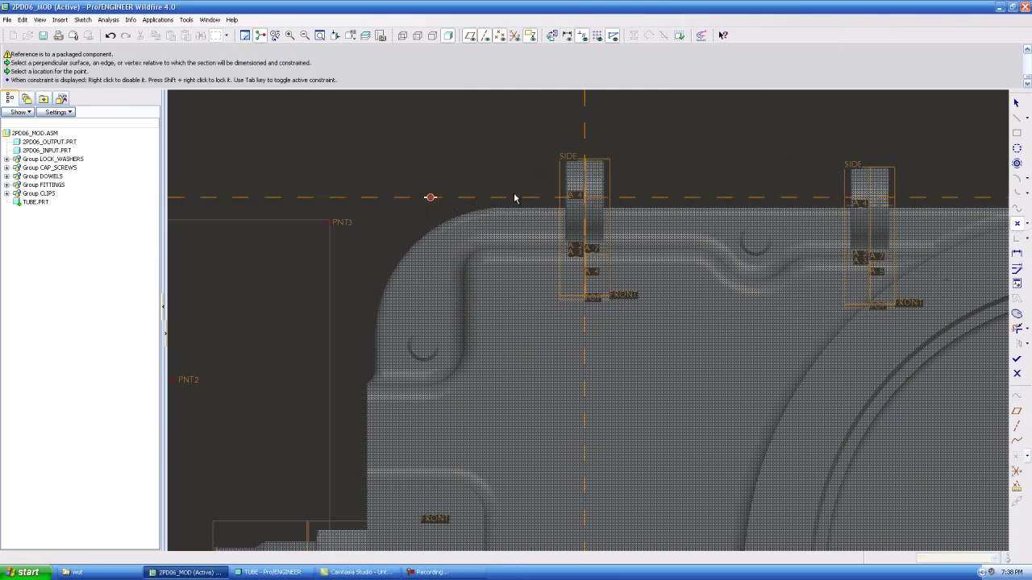
pyautogui.click(430, 197)
pyautogui.click(585, 197)
# Add the second clip's TOP plane and axis A_4 to the sketch references
pyautogui.scroll(2, 422, 227)
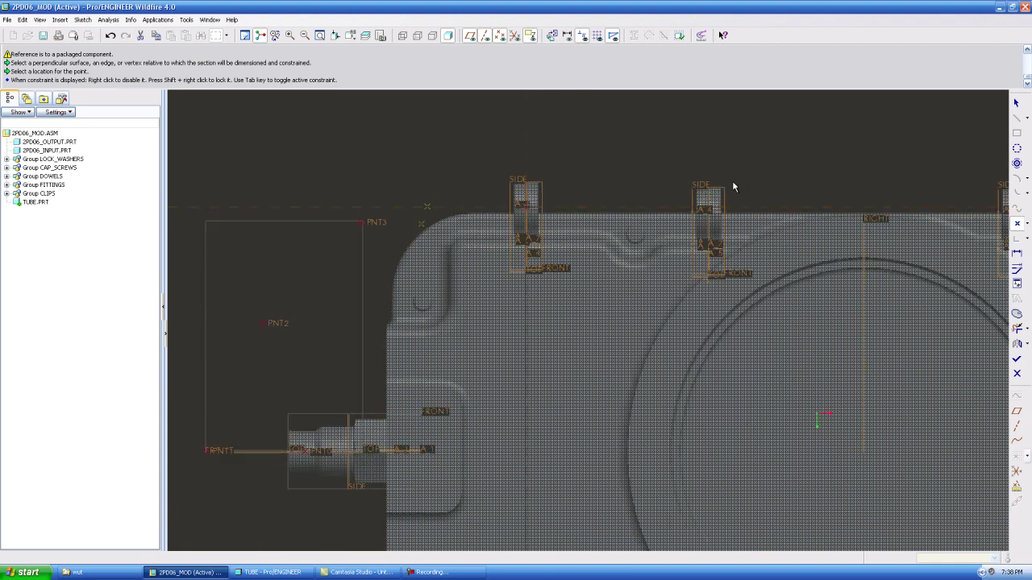
pyautogui.scroll(-1, 721, 185)
pyautogui.scroll(-1, 689, 192)
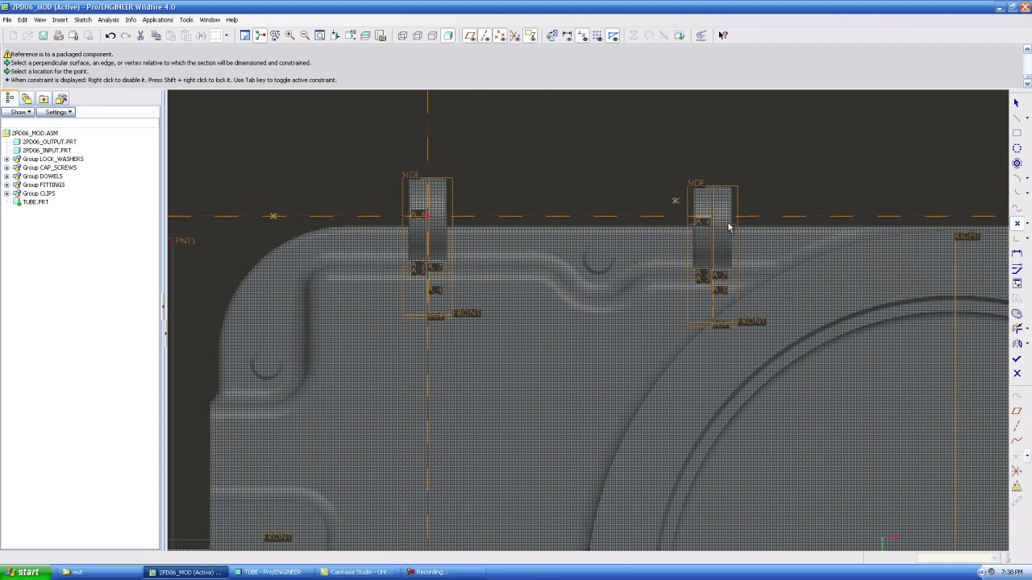
pyautogui.click(82, 20)
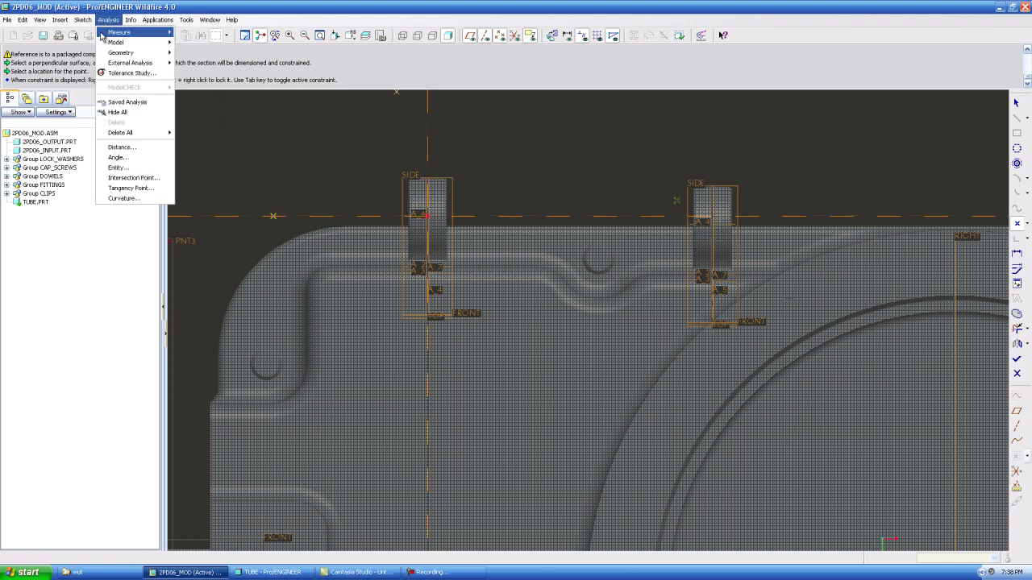
pyautogui.click(99, 57)
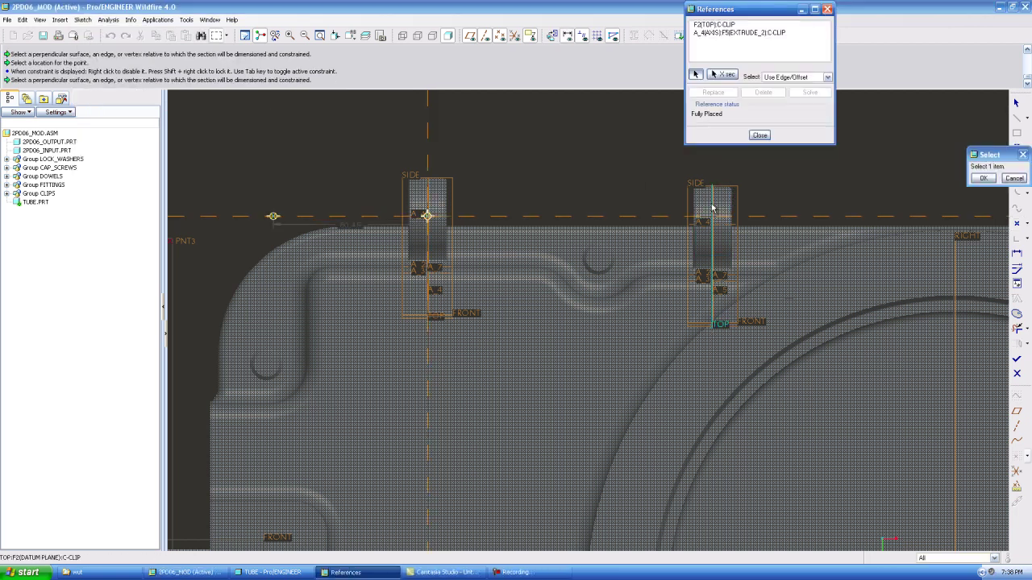
pyautogui.click(713, 208)
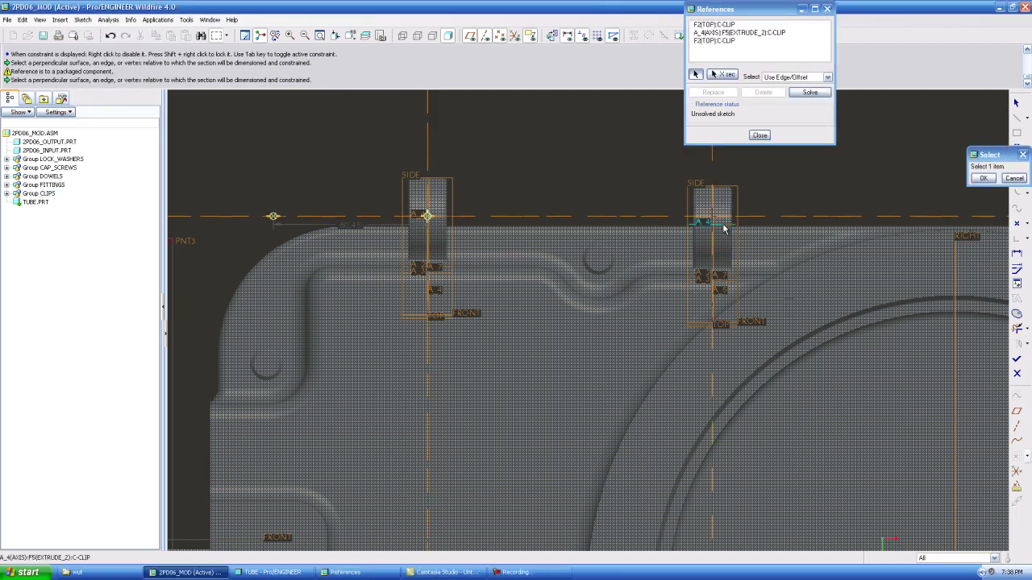
pyautogui.click(723, 230)
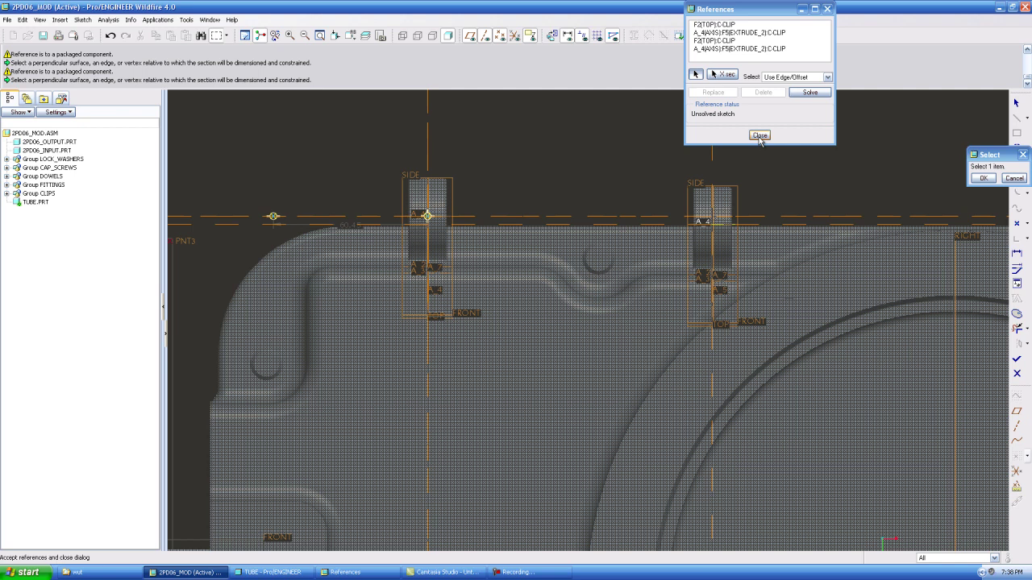
pyautogui.click(759, 136)
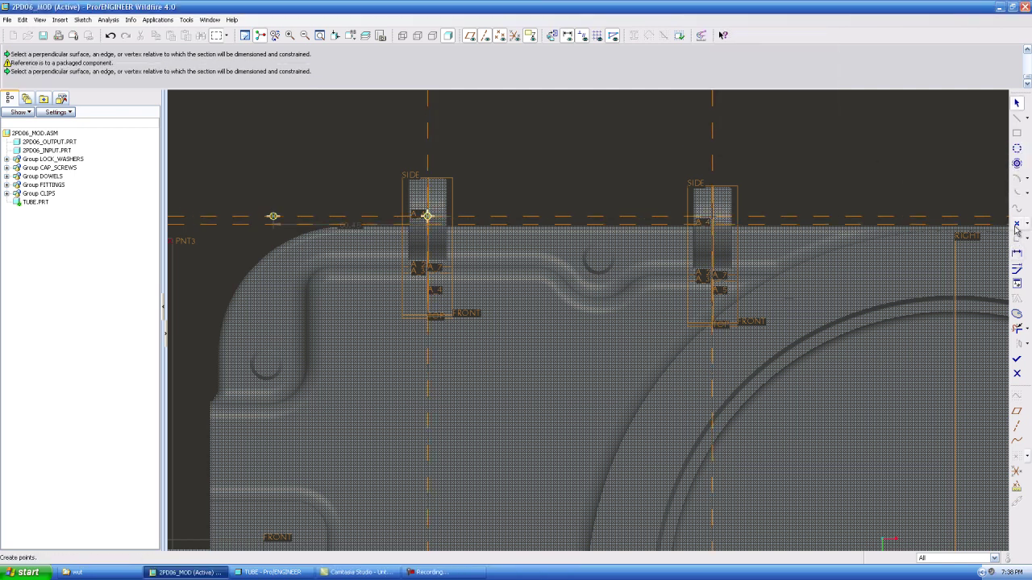
# Sketch a point at the second clip's centre and another beyond it on its axis, 33 mm from the clip's TOP plane
pyautogui.click(1016, 224)
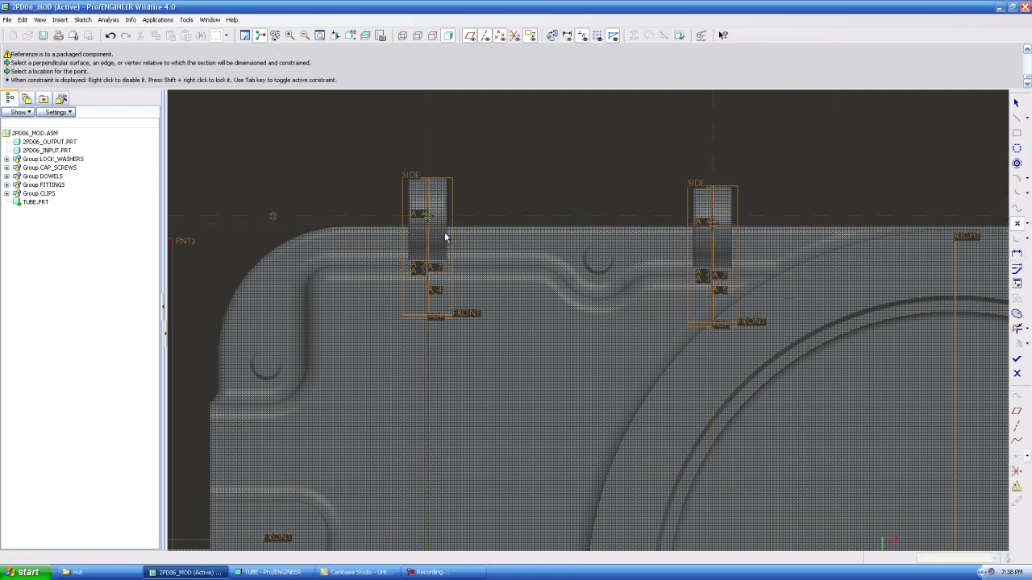
pyautogui.scroll(-3, 439, 230)
pyautogui.scroll(3, 659, 229)
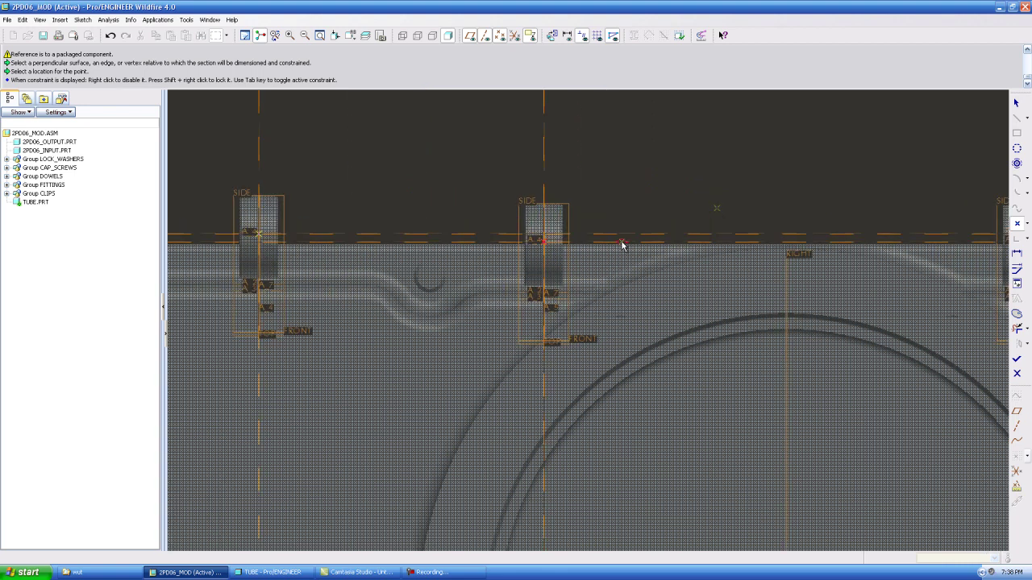
pyautogui.click(625, 242)
pyautogui.click(1016, 103)
pyautogui.doubleClick(586, 253)
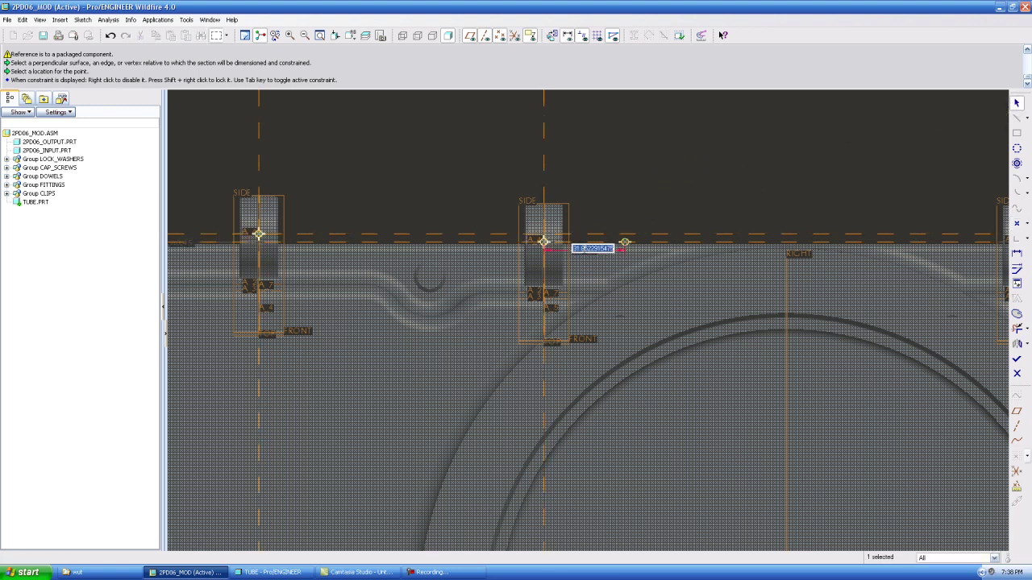
pyautogui.write('33')
pyautogui.press('Return')
# Add the tube part's RIGHT plane to the sketch references
pyautogui.scroll(8, 548, 244)
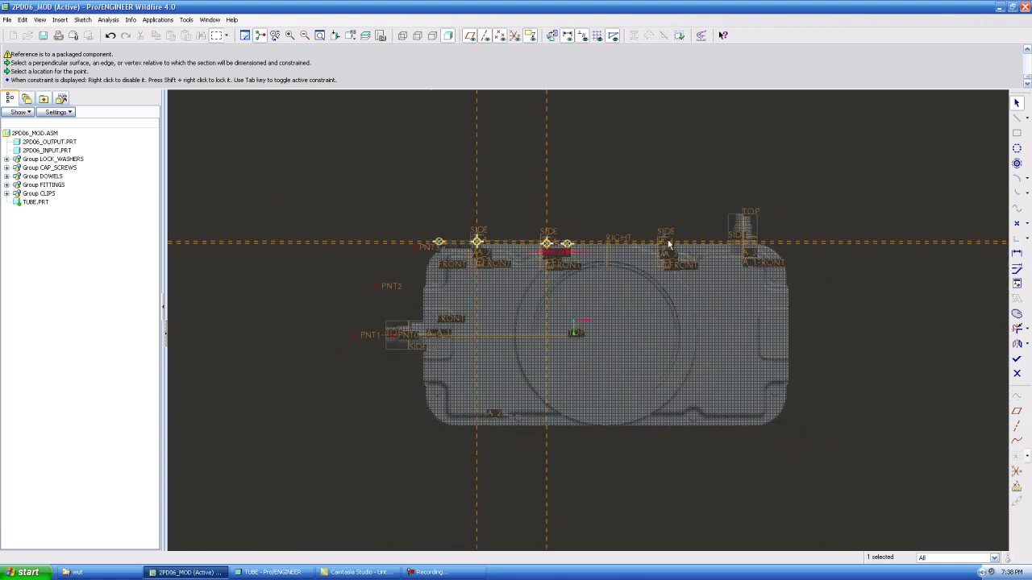
pyautogui.scroll(-4, 668, 241)
pyautogui.scroll(2, 506, 254)
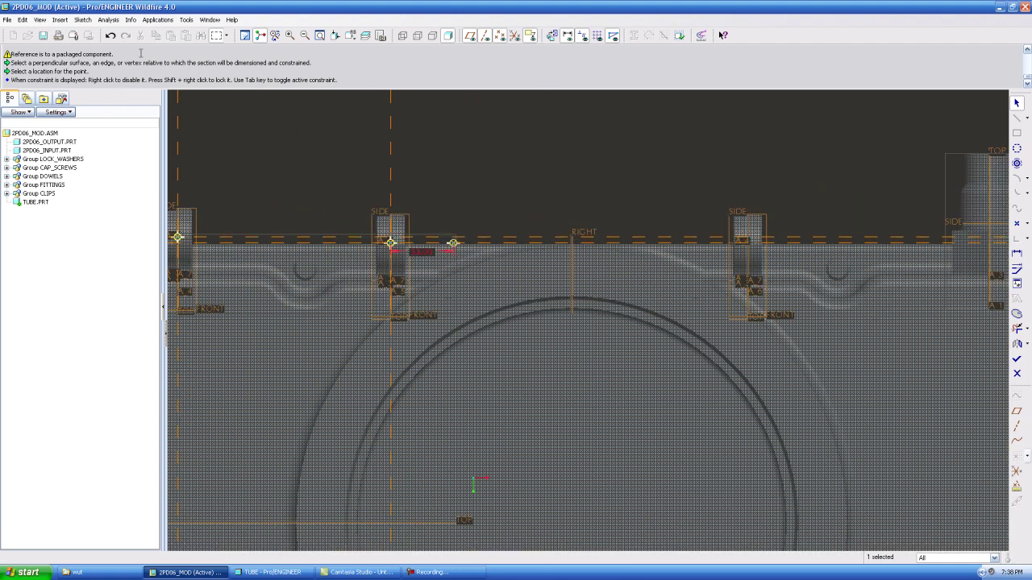
pyautogui.click(82, 20)
pyautogui.click(91, 31)
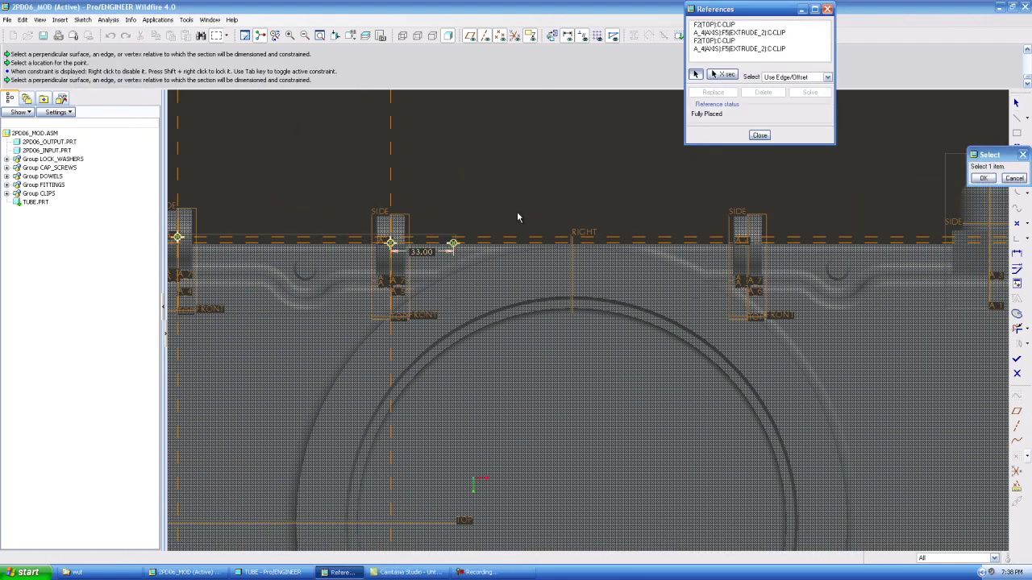
pyautogui.click(573, 236)
pyautogui.click(759, 134)
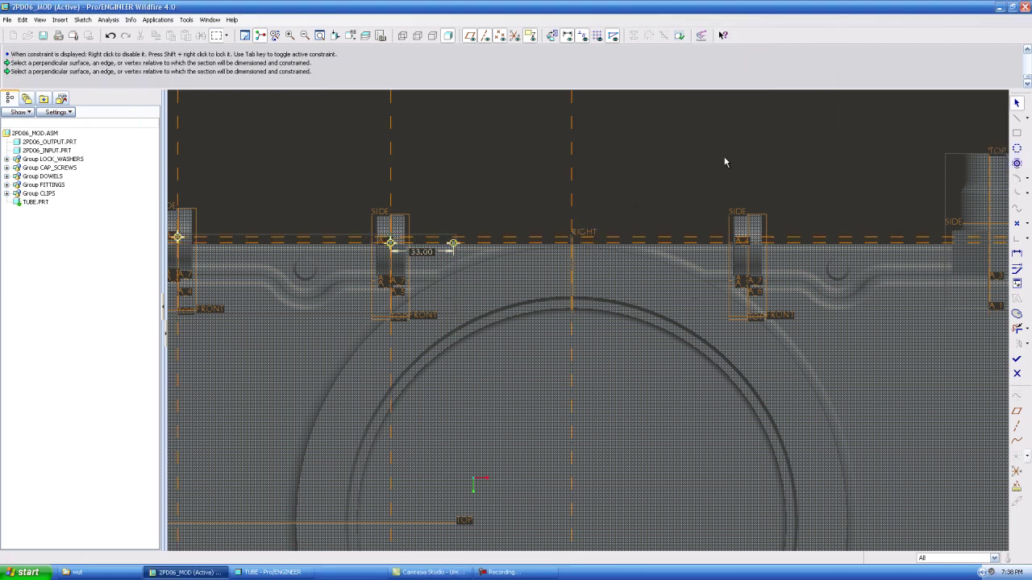
# Sketch a point on the RIGHT plane reference, a little outside the clip axis lines and the housing edge
pyautogui.click(1017, 223)
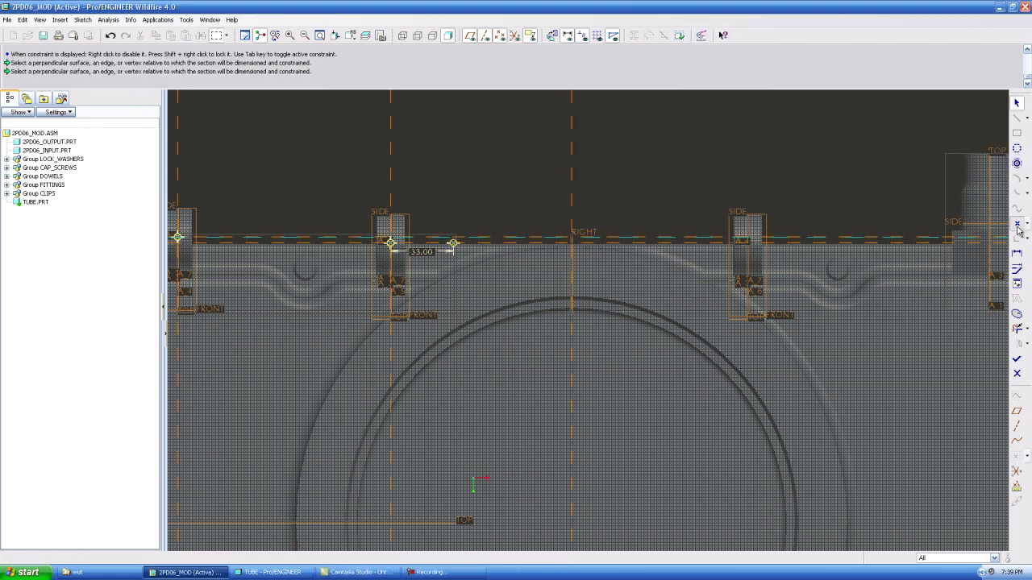
pyautogui.click(569, 214)
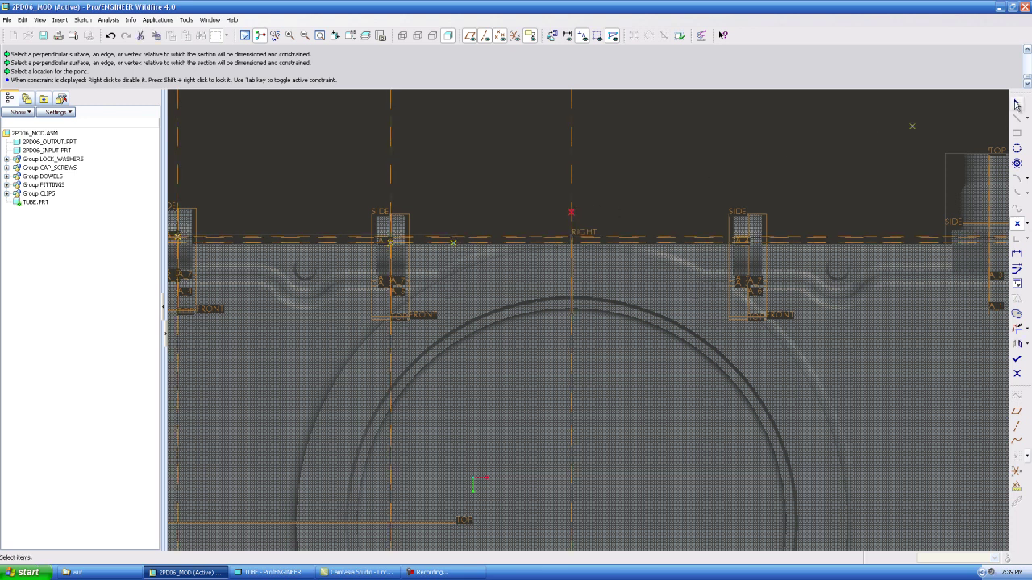
pyautogui.click(1017, 103)
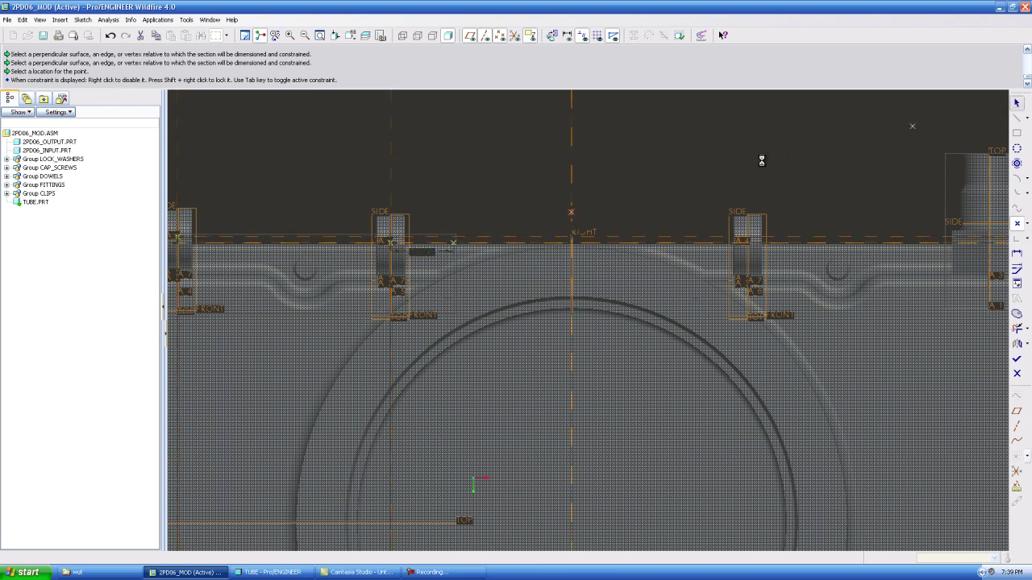
# Add the third clip's TOP plane to the sketch references
pyautogui.click(83, 19)
pyautogui.click(99, 57)
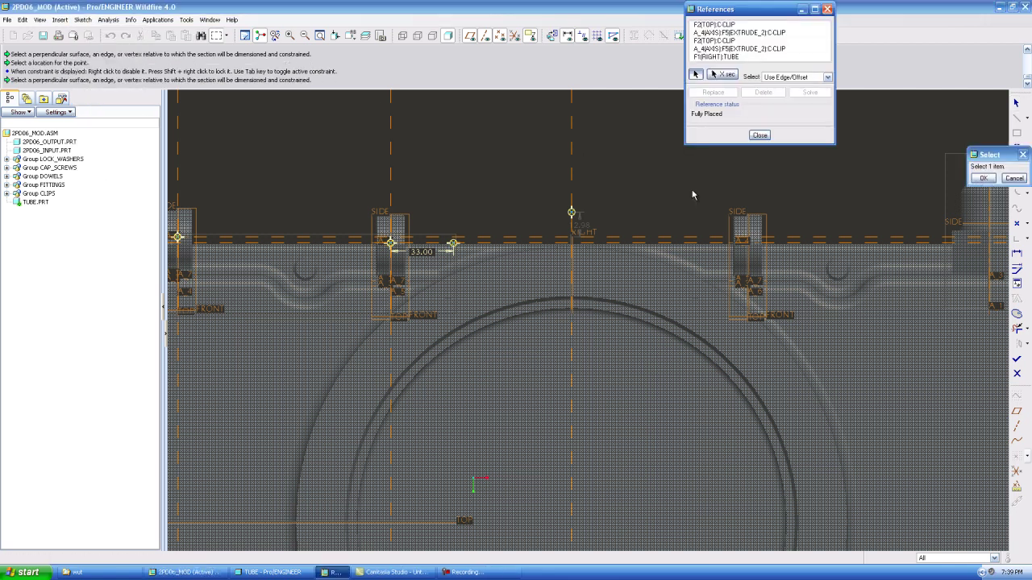
pyautogui.click(762, 241)
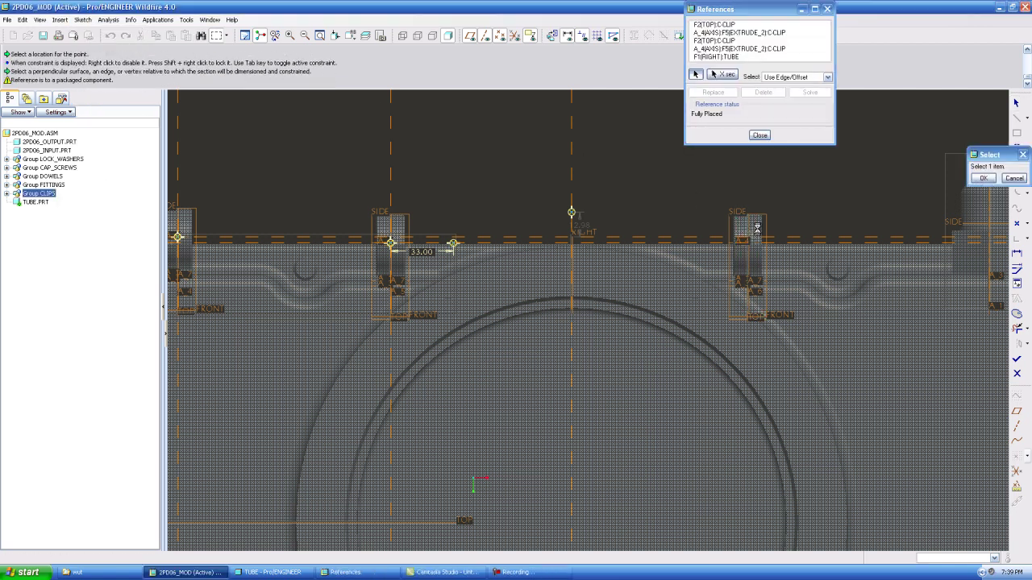
pyautogui.click(759, 134)
# Sketch points on the first clip's axis line at the third clip's centre and before it, the latter 50 mm from the RIGHT plane
pyautogui.click(1016, 225)
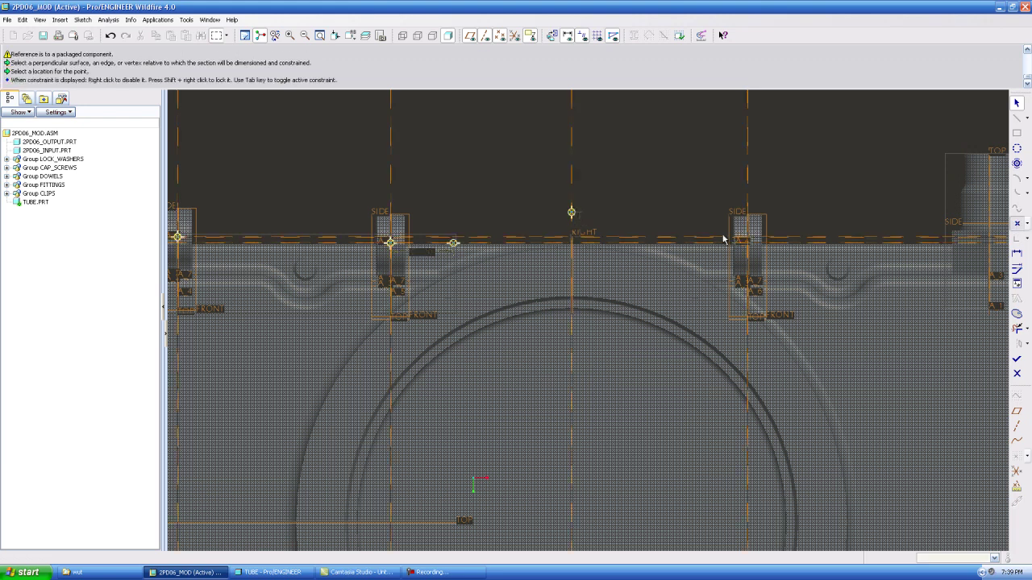
pyautogui.click(655, 238)
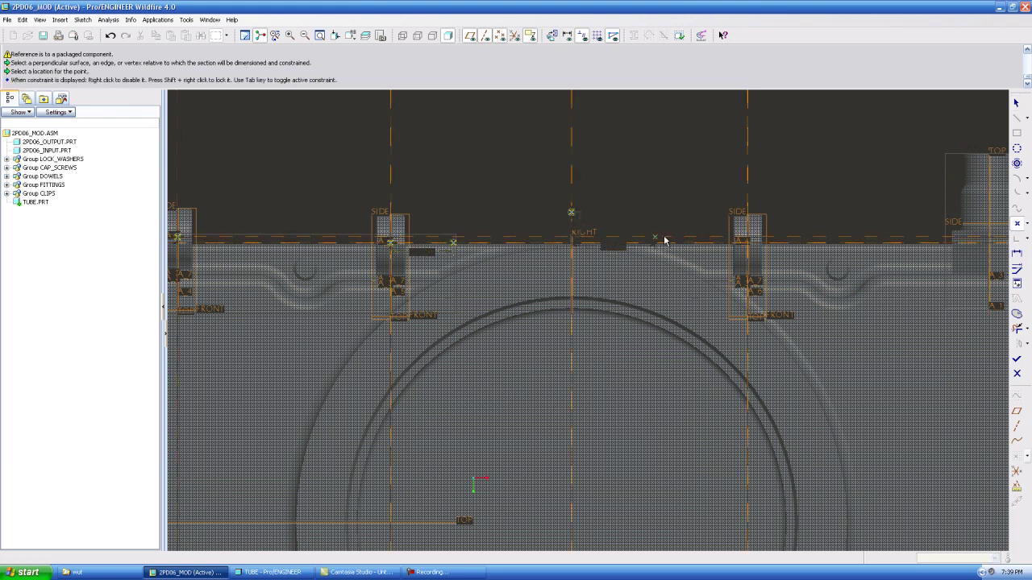
pyautogui.click(747, 238)
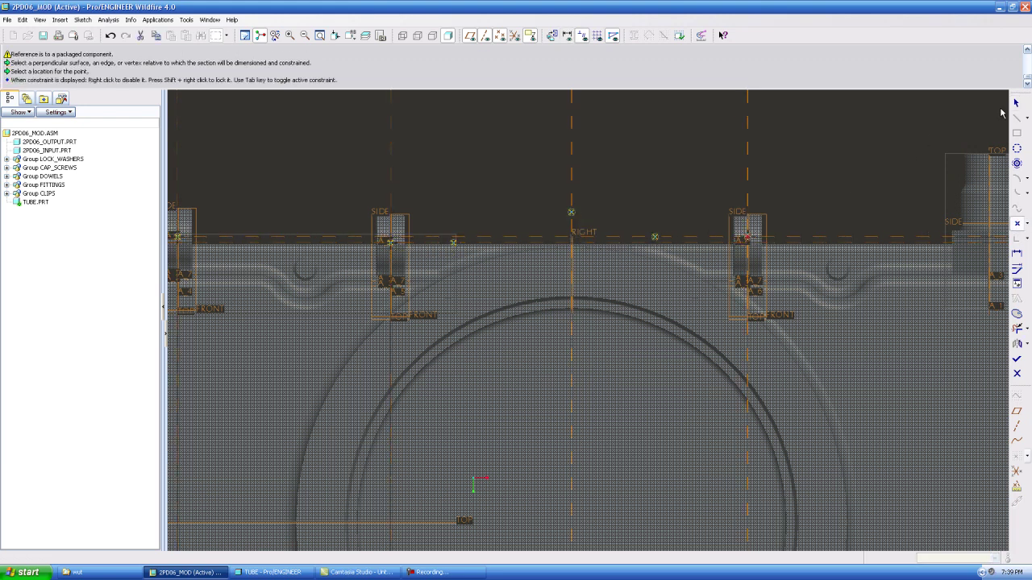
pyautogui.click(1016, 104)
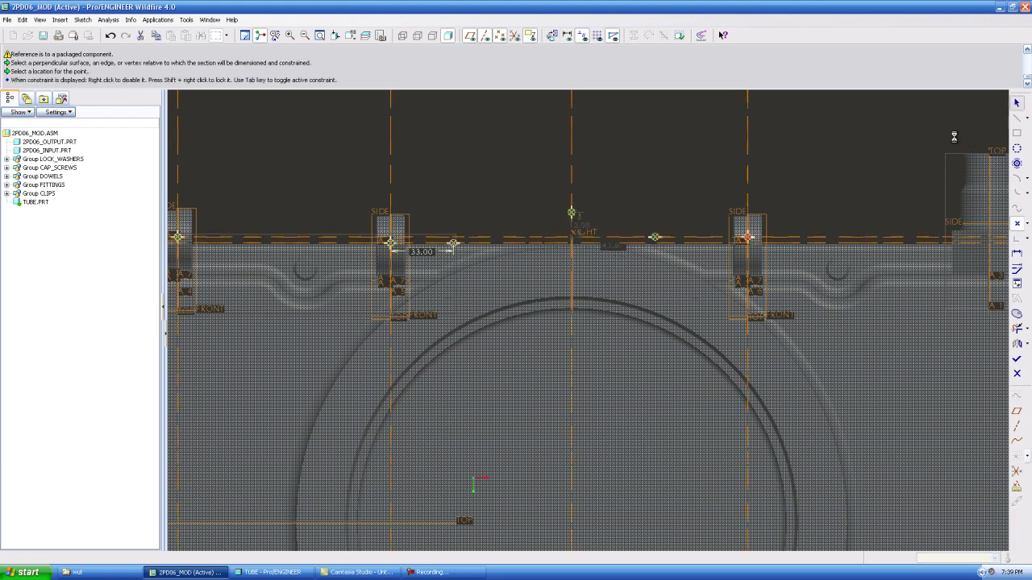
pyautogui.doubleClick(613, 247)
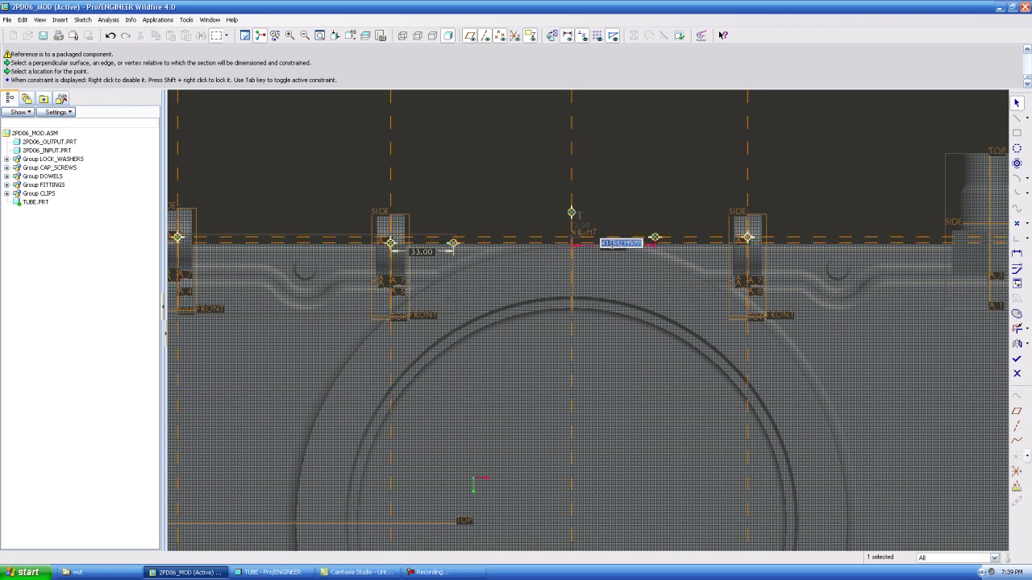
pyautogui.write('50')
pyautogui.press('Return')
# Sketch another point on the same axis line, between the third clip and the far fitting
pyautogui.scroll(2, 612, 245)
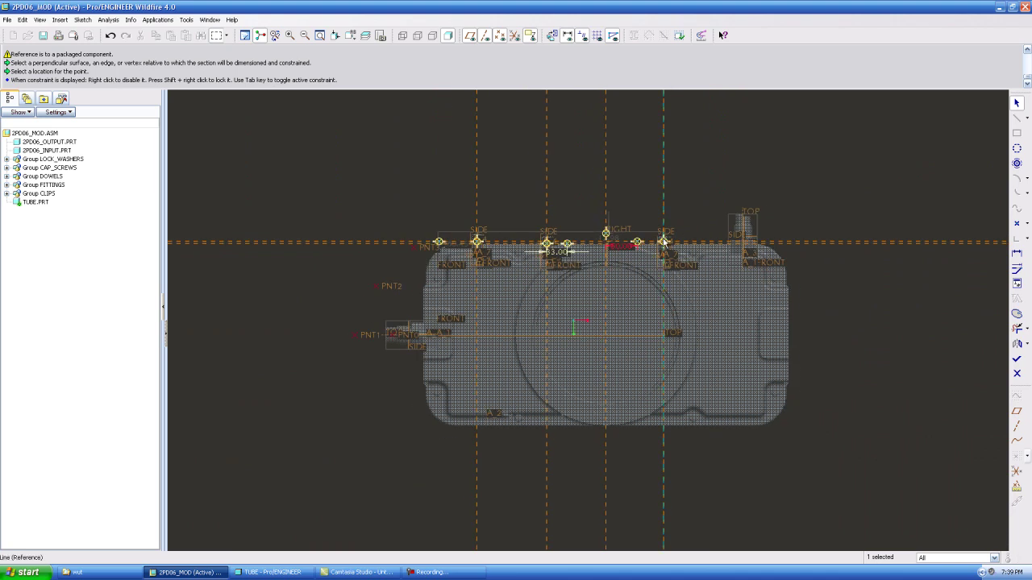
pyautogui.scroll(3, 662, 240)
pyautogui.click(1016, 223)
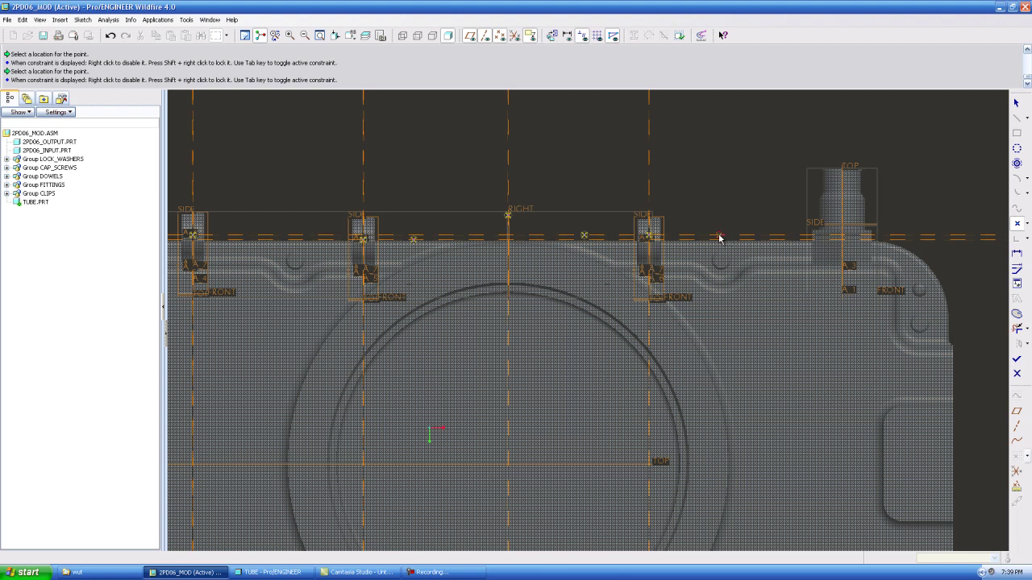
pyautogui.click(719, 236)
pyautogui.click(1017, 103)
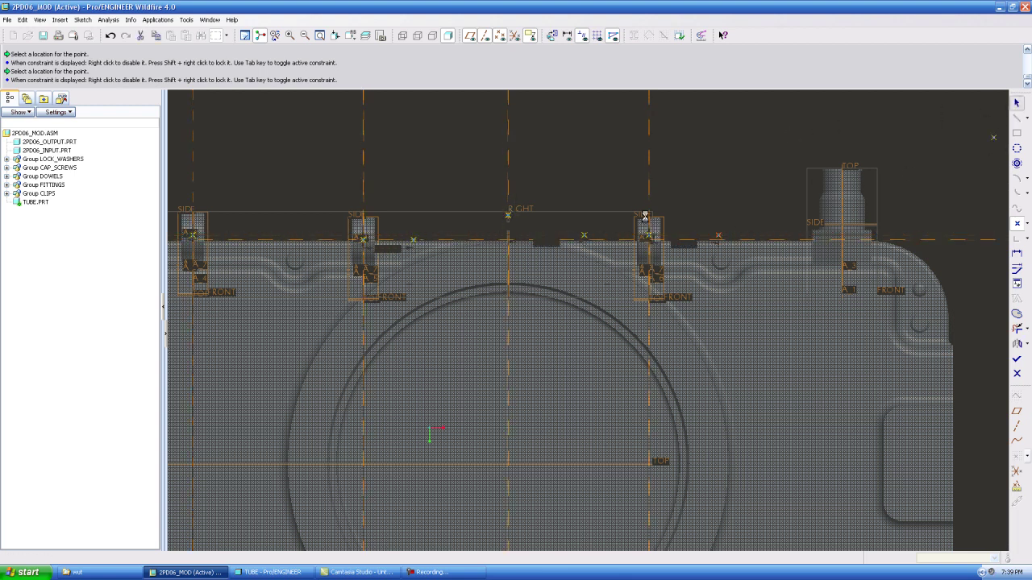
# Finish the sketch of the datum points running along the clips
pyautogui.scroll(2, 580, 234)
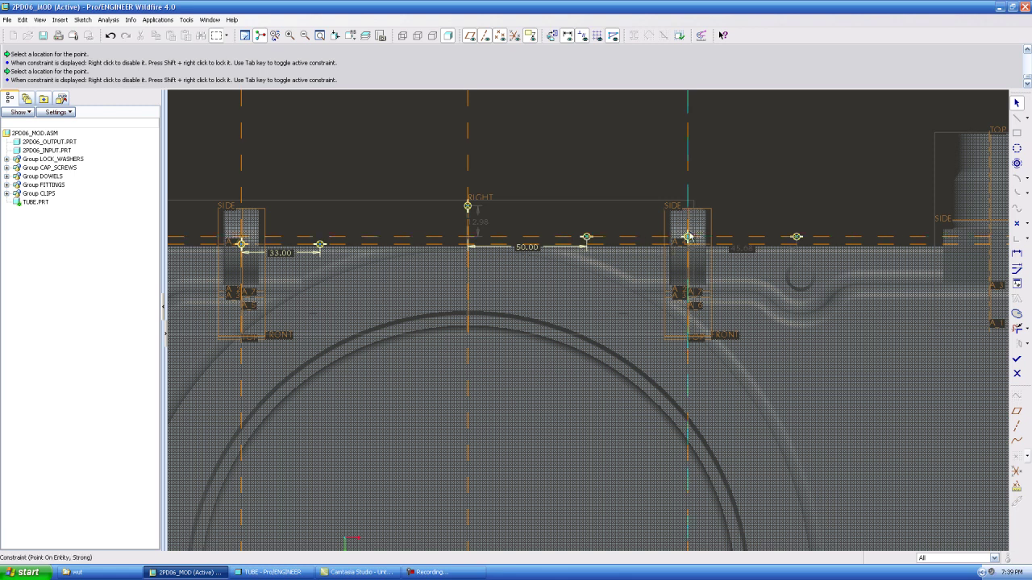
pyautogui.scroll(-3, 690, 239)
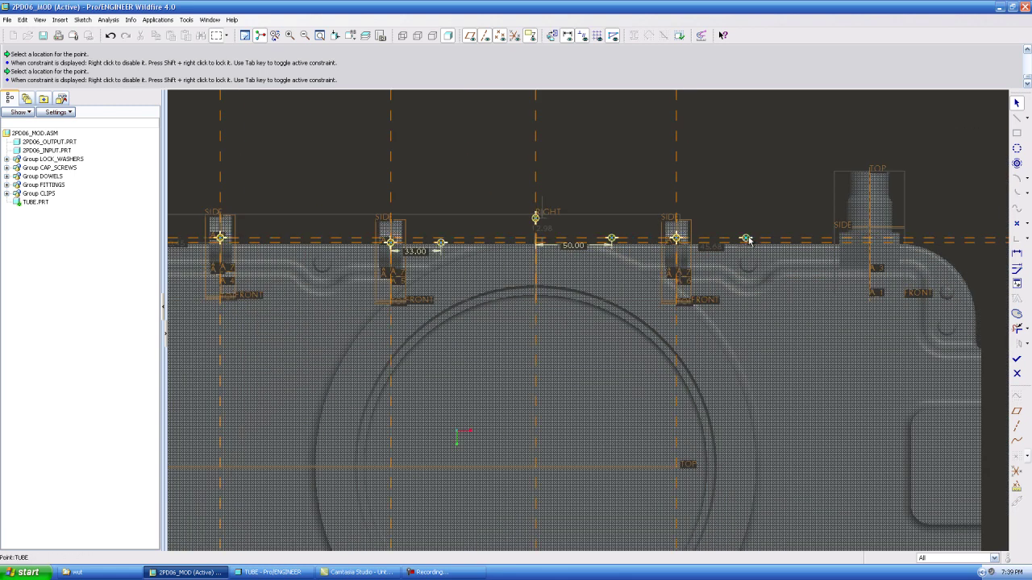
pyautogui.click(1016, 358)
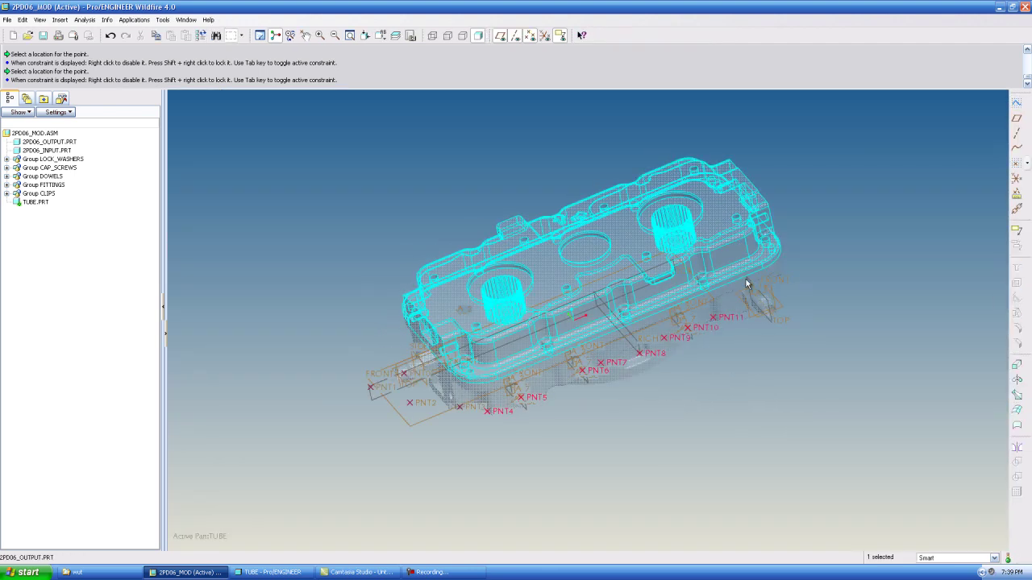
# Start another set of sketched datum points on the far fitting's FRONT plane, keeping the default sketch orientation
pyautogui.scroll(2, 724, 254)
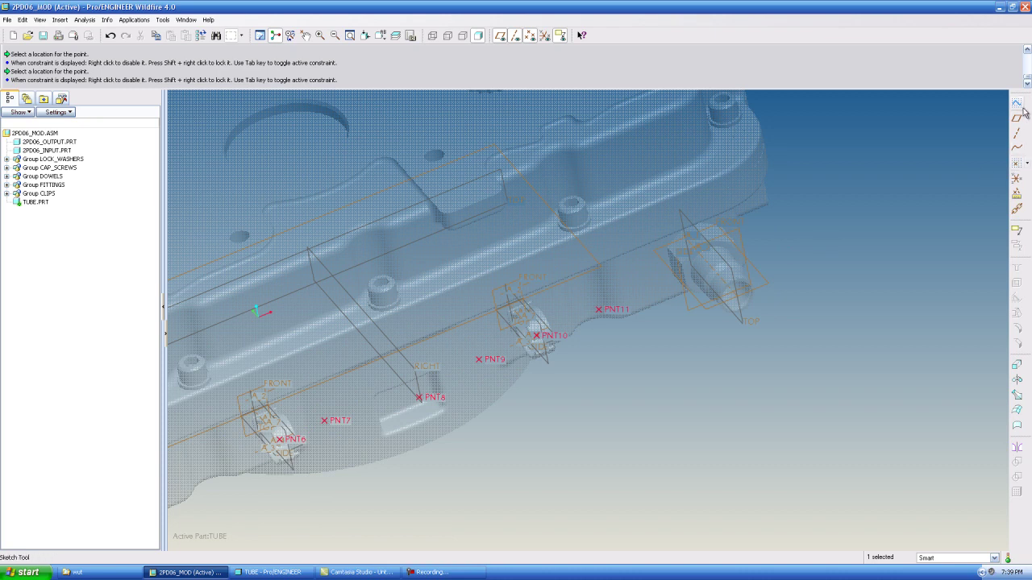
pyautogui.click(1020, 231)
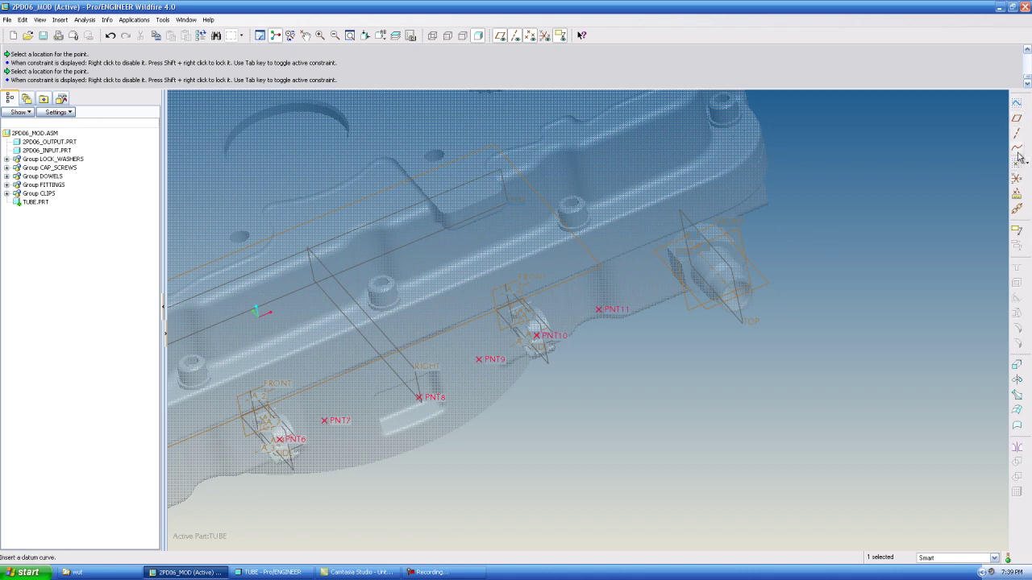
pyautogui.click(766, 283)
pyautogui.middleClick(766, 282)
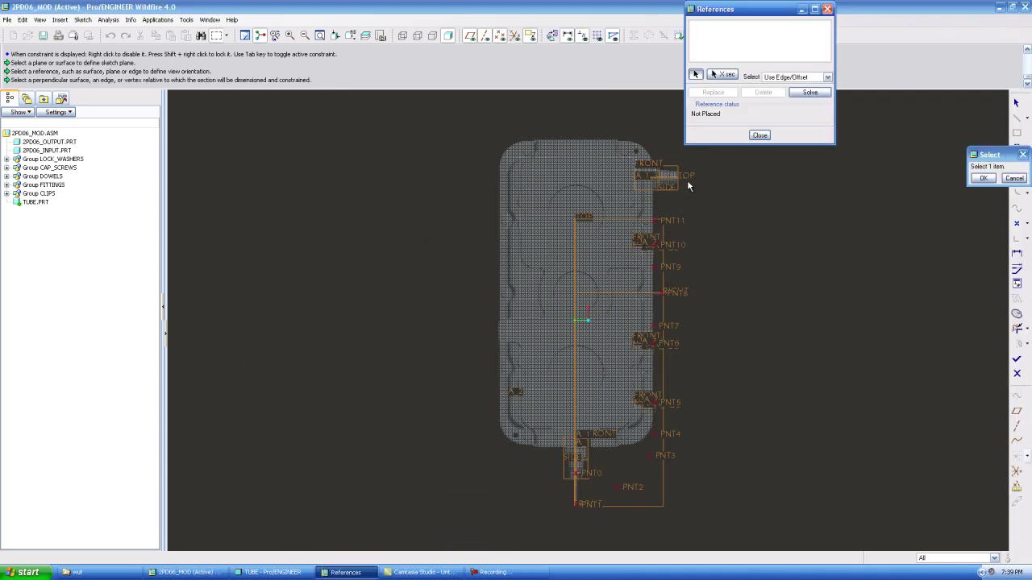
# Add the far fitting's A_1 axis and its end face as the sketch references
pyautogui.scroll(-3, 689, 176)
pyautogui.click(649, 169)
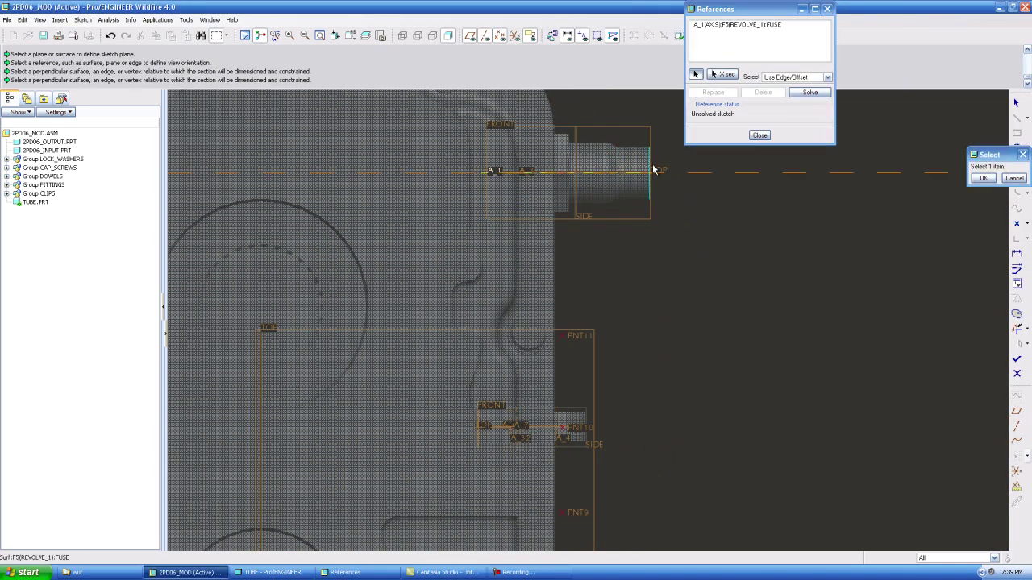
pyautogui.click(652, 168)
pyautogui.click(764, 137)
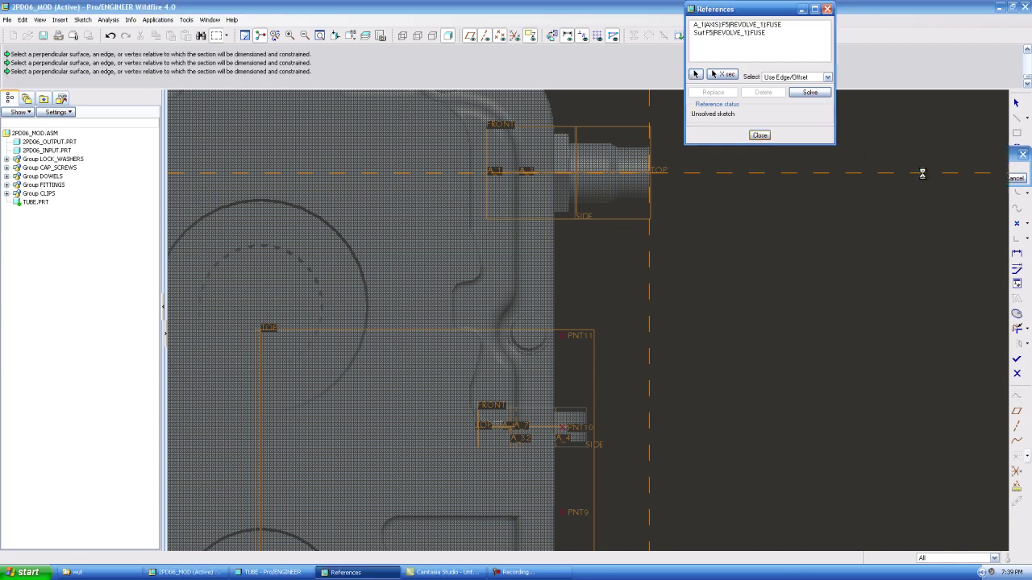
# Sketch points on the fitting axis inside its end face and about 46 mm beyond it, and one on the end-face line about 49 mm from the axis
pyautogui.click(1017, 223)
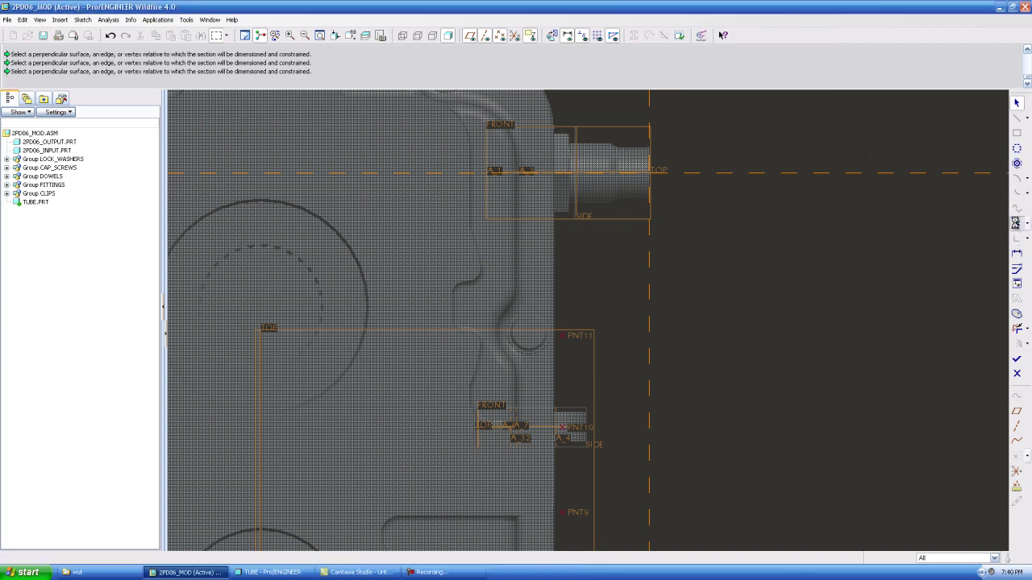
pyautogui.click(631, 174)
pyautogui.click(741, 173)
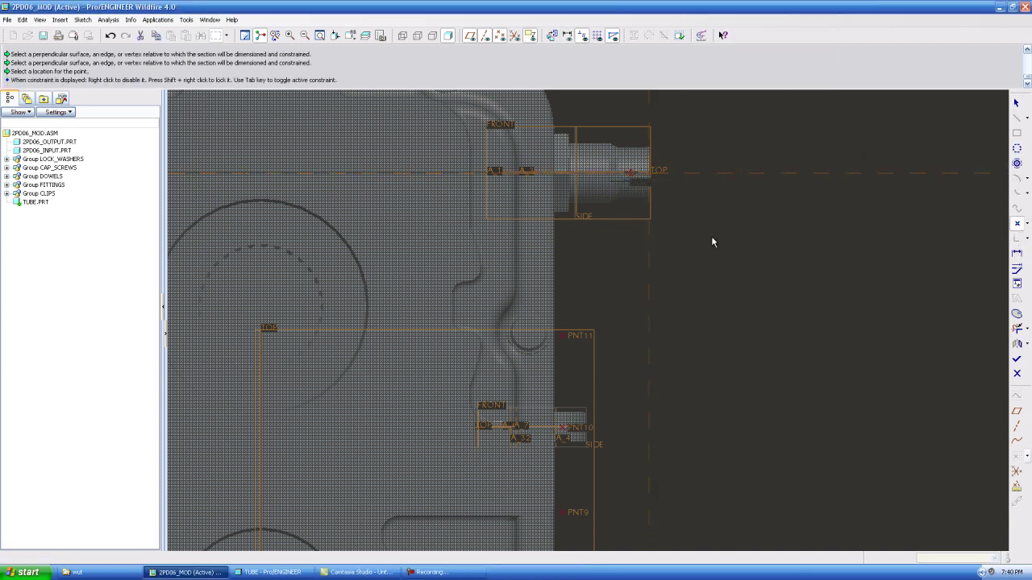
pyautogui.click(650, 272)
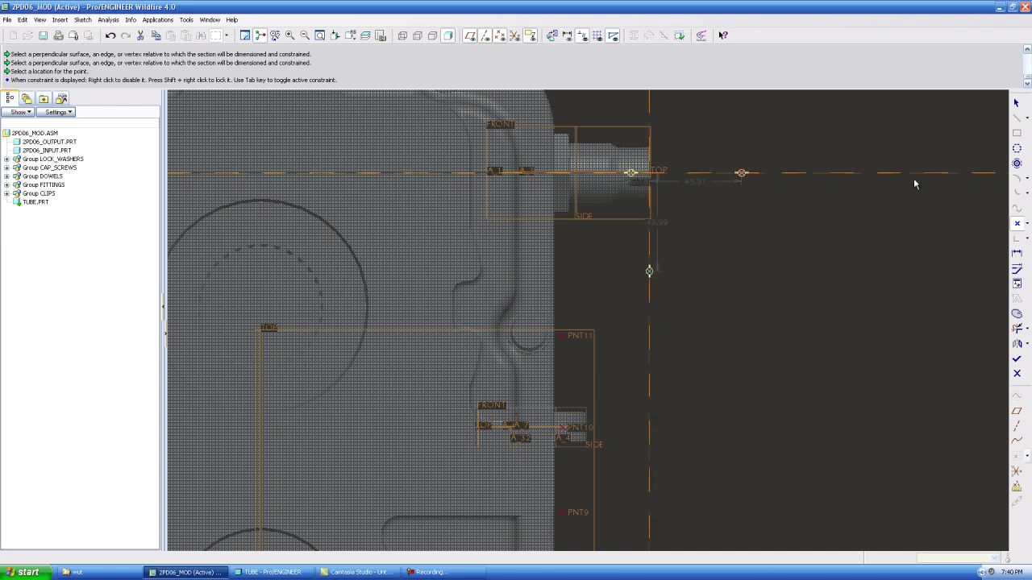
pyautogui.click(1016, 103)
pyautogui.click(721, 224)
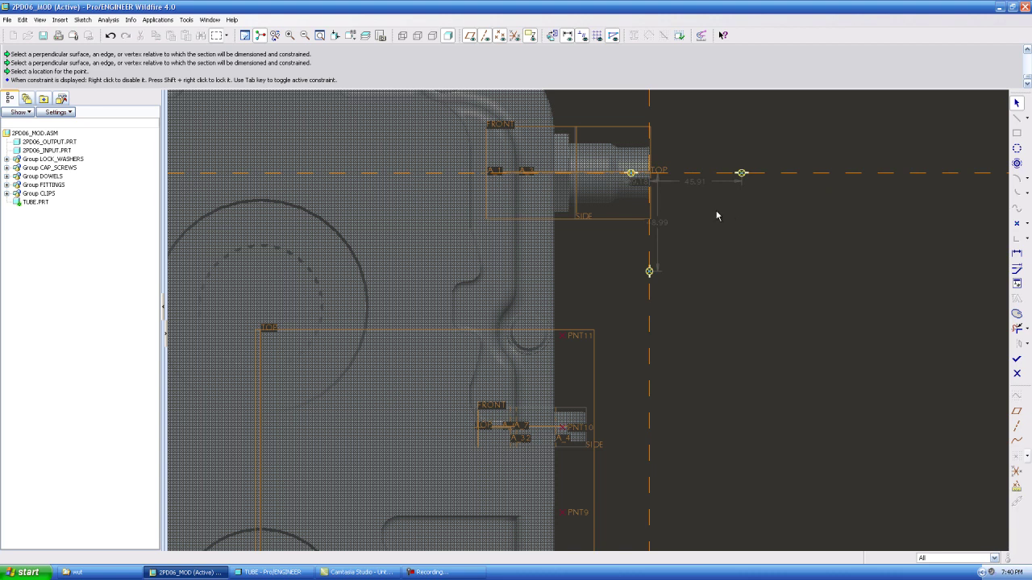
# Set the distances from the fitting's end face to 10 mm for the inner axis point and 50 mm for the outer one
pyautogui.doubleClick(637, 180)
pyautogui.write('10')
pyautogui.press('Return')
pyautogui.moveTo(691, 179)
pyautogui.keyDown('ctrl'); pyautogui.mouseDown(button='middle')
pyautogui.moveTo(698, 95)
pyautogui.moveTo(692, 240)
pyautogui.mouseUp(button='middle'); pyautogui.keyUp('ctrl')
pyautogui.doubleClick(699, 231)
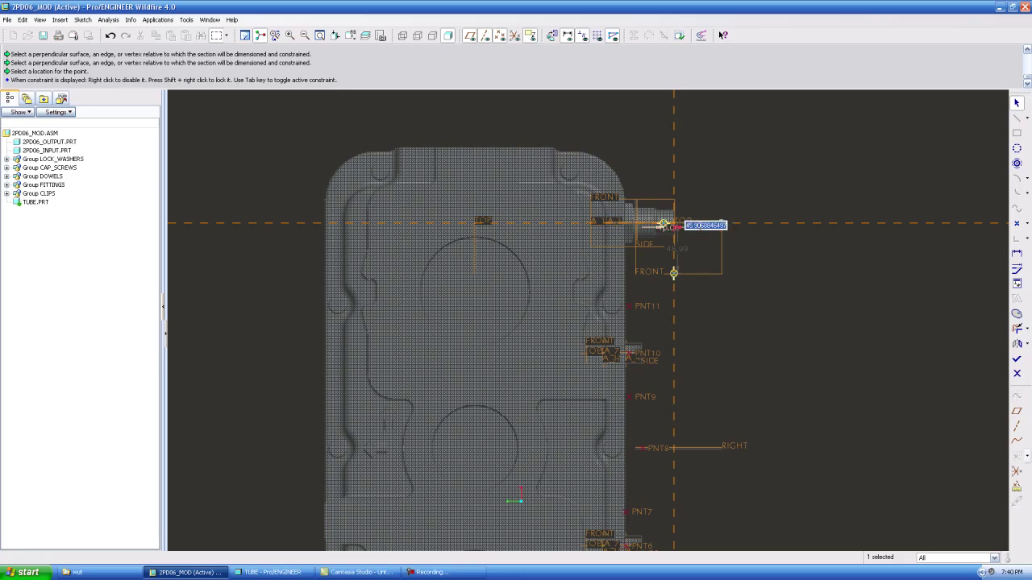
pyautogui.write('50')
pyautogui.press('Return')
# Delete the sketched point on the end-face reference line
pyautogui.scroll(3, 698, 229)
pyautogui.scroll(3, 679, 234)
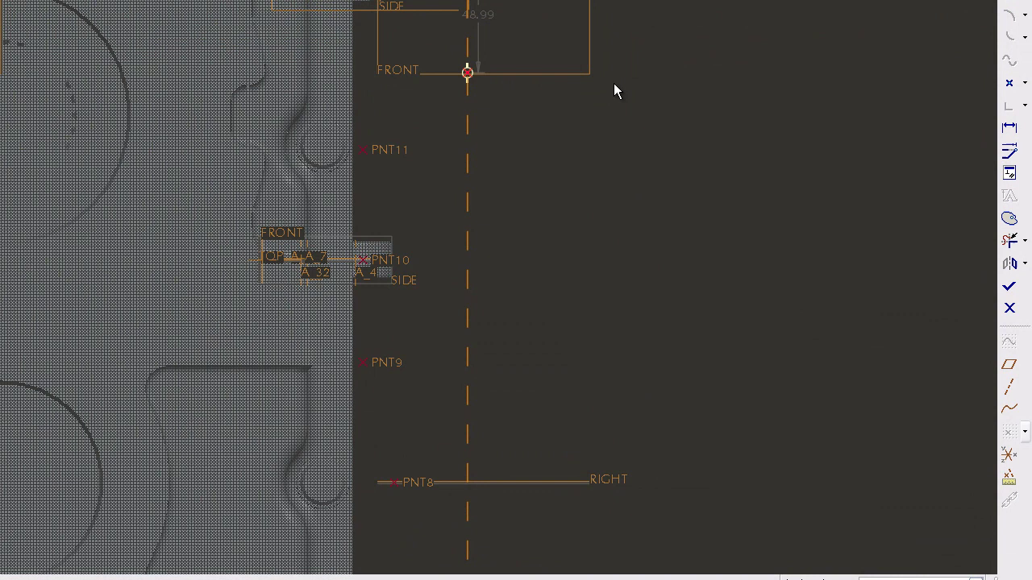
pyautogui.press('Delete')
# Sketch points about 38 mm outside and 30 mm inside the end-face line, about 41 and 56 mm from the fitting axis, and finish the sketch
pyautogui.click(1009, 82)
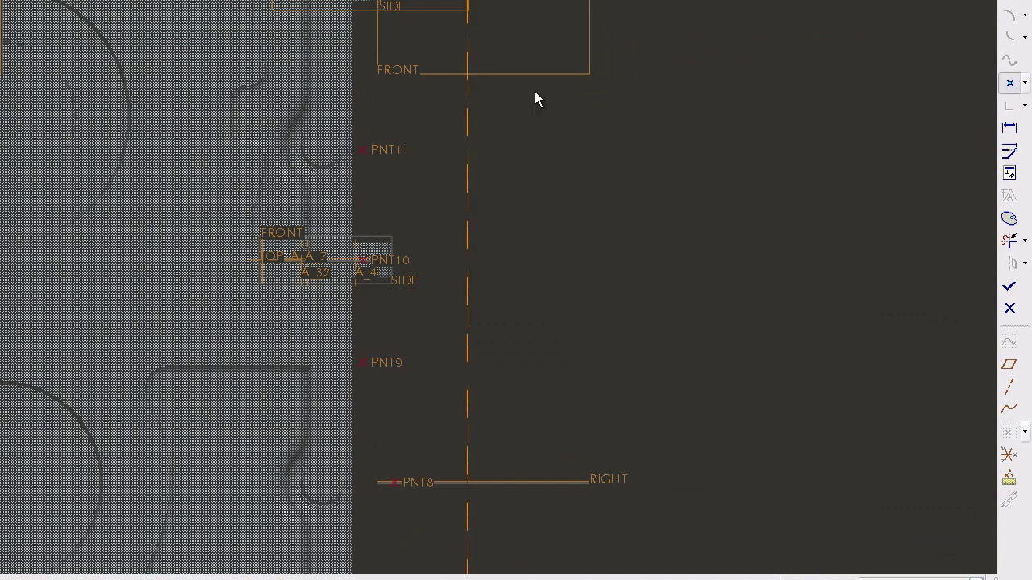
pyautogui.click(571, 71)
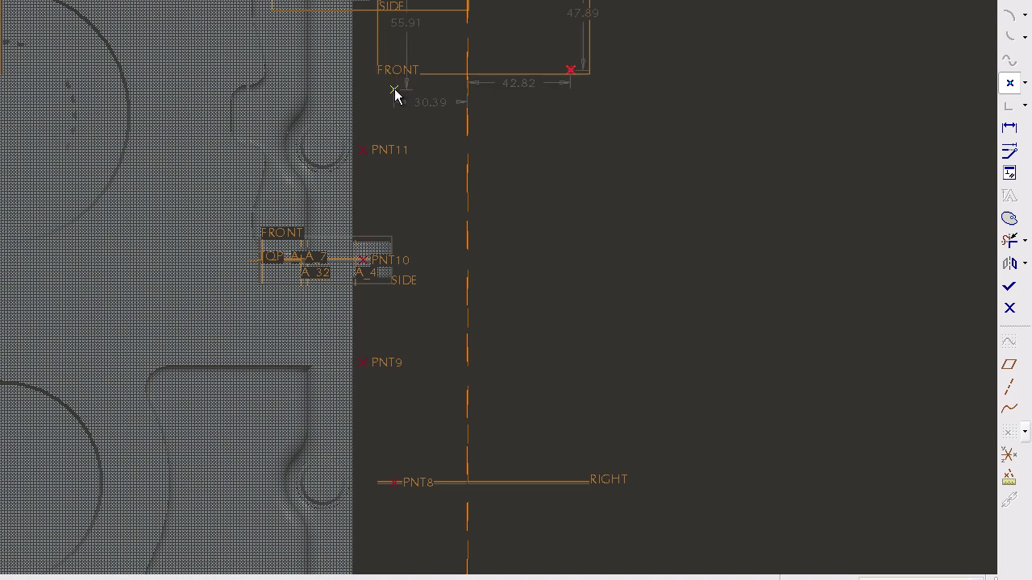
pyautogui.click(394, 90)
pyautogui.middleClick(661, 162)
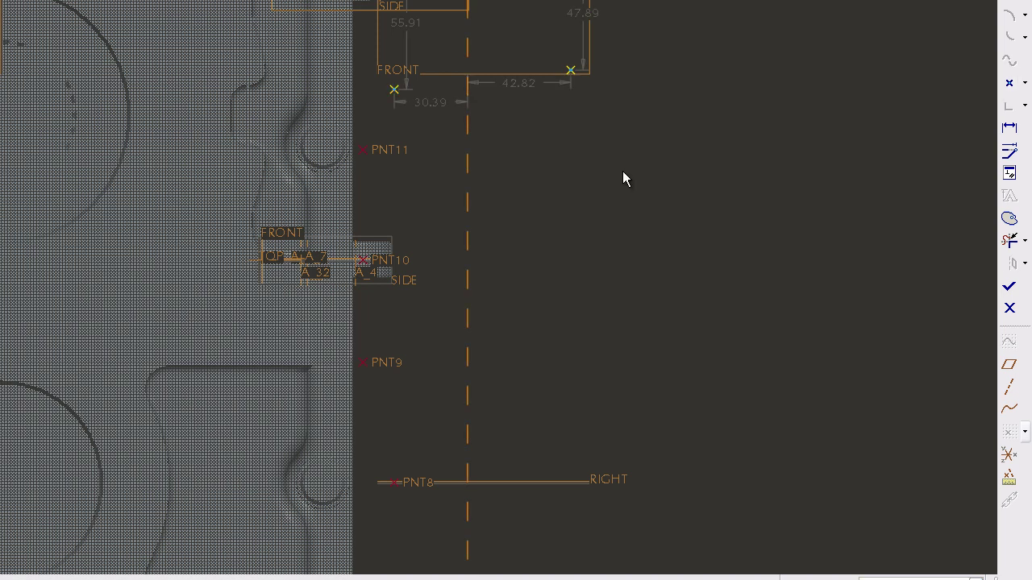
pyautogui.moveTo(571, 71); pyautogui.dragTo(560, 53)
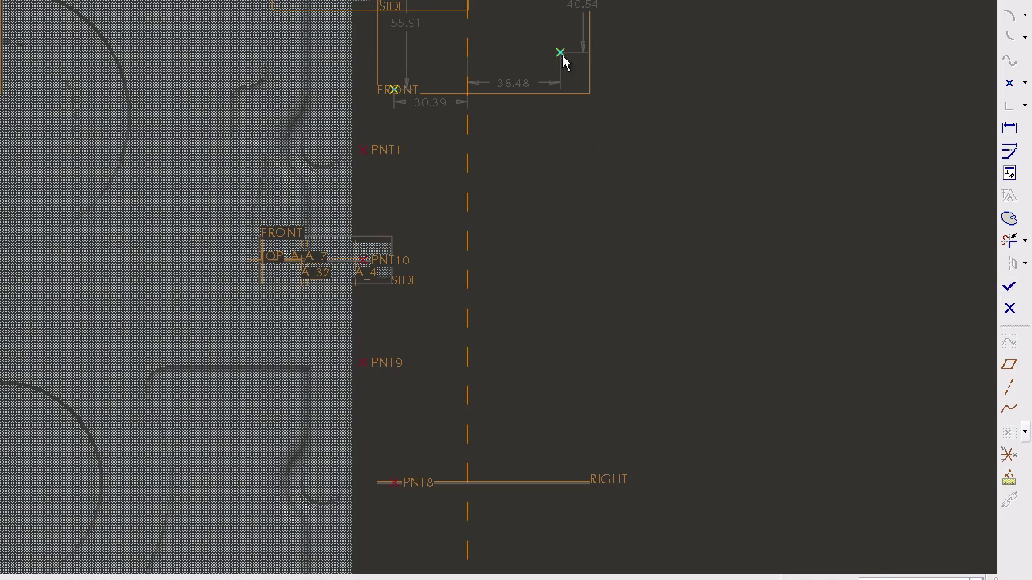
pyautogui.click(1009, 286)
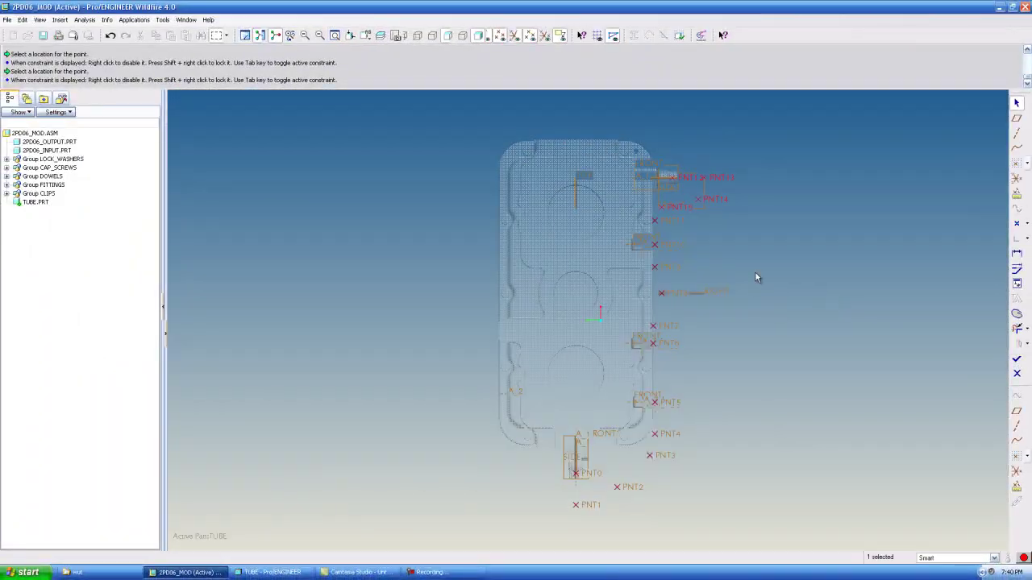
# Open the TUBE part in its own window
pyautogui.scroll(2, 756, 274)
pyautogui.moveTo(756, 274)
pyautogui.mouseDown(button='middle')
pyautogui.moveTo(720, 208)
pyautogui.moveTo(671, 235)
pyautogui.moveTo(643, 276)
pyautogui.moveTo(656, 302)
pyautogui.mouseUp(button='middle')
pyautogui.scroll(-3, 745, 305)
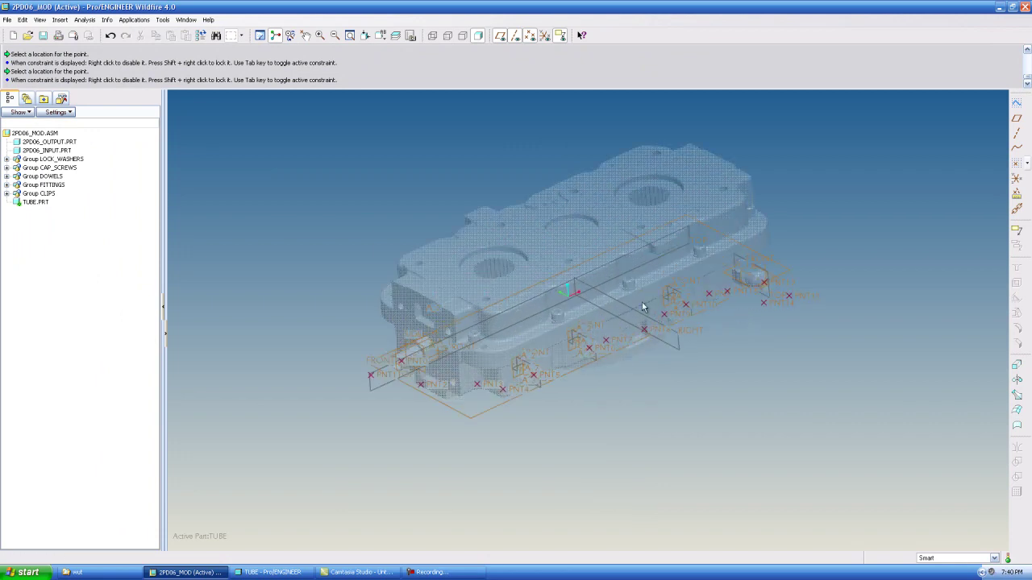
pyautogui.click(36, 203)
pyautogui.rightClick(35, 202)
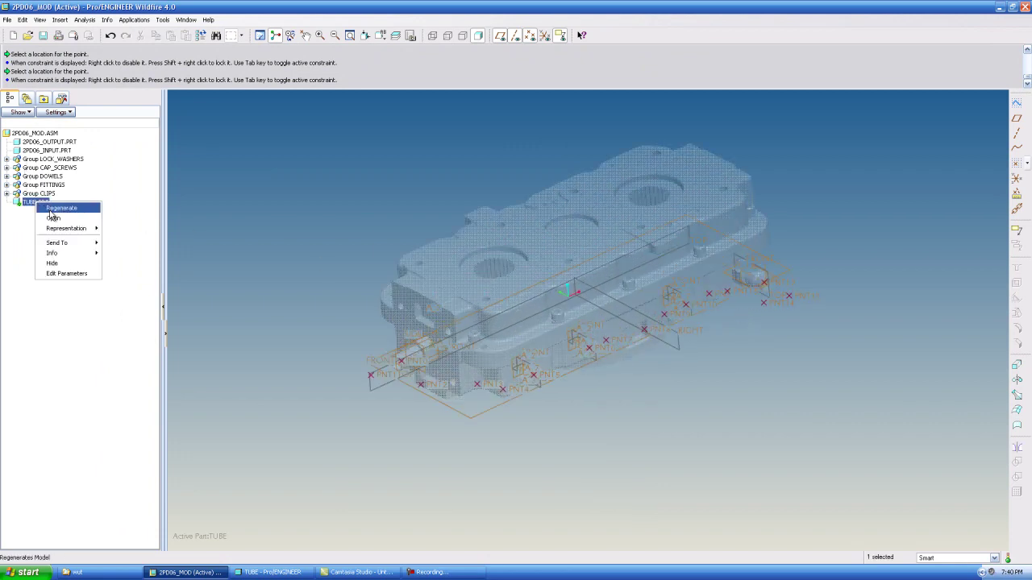
pyautogui.click(56, 208)
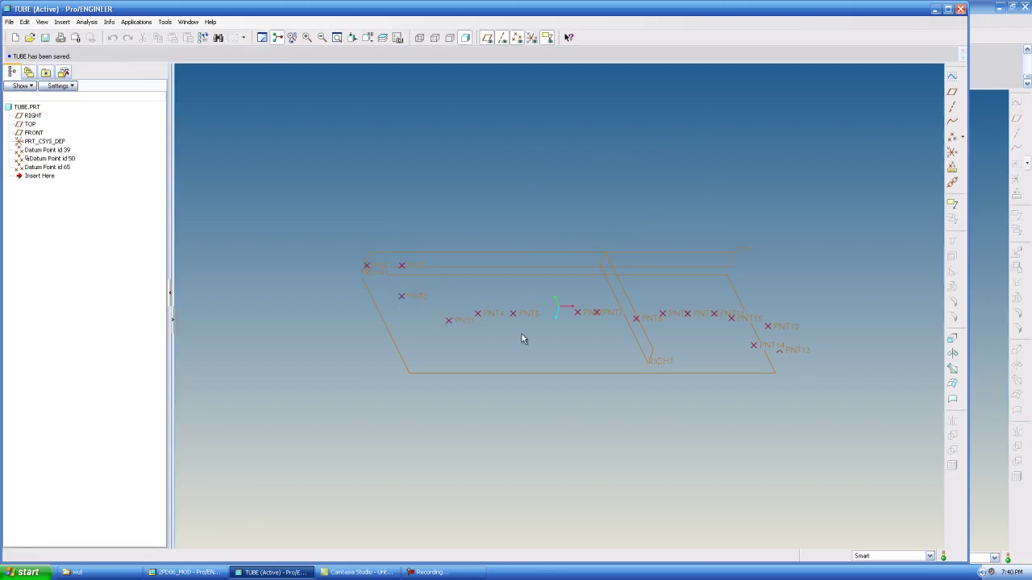
# Start a datum curve through points with the Single Rad connection type
pyautogui.click(62, 21)
pyautogui.moveTo(83, 200)
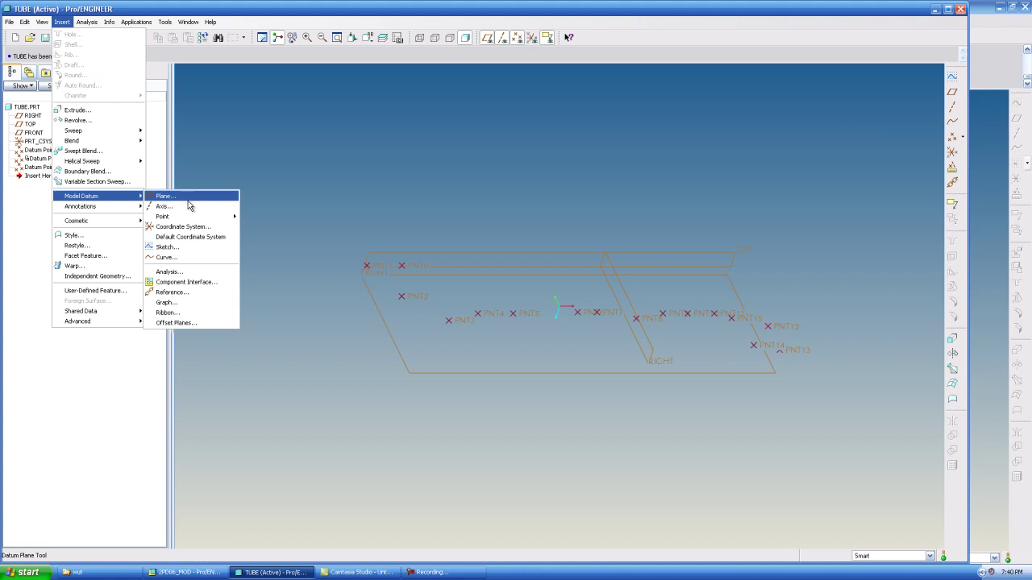
pyautogui.click(193, 257)
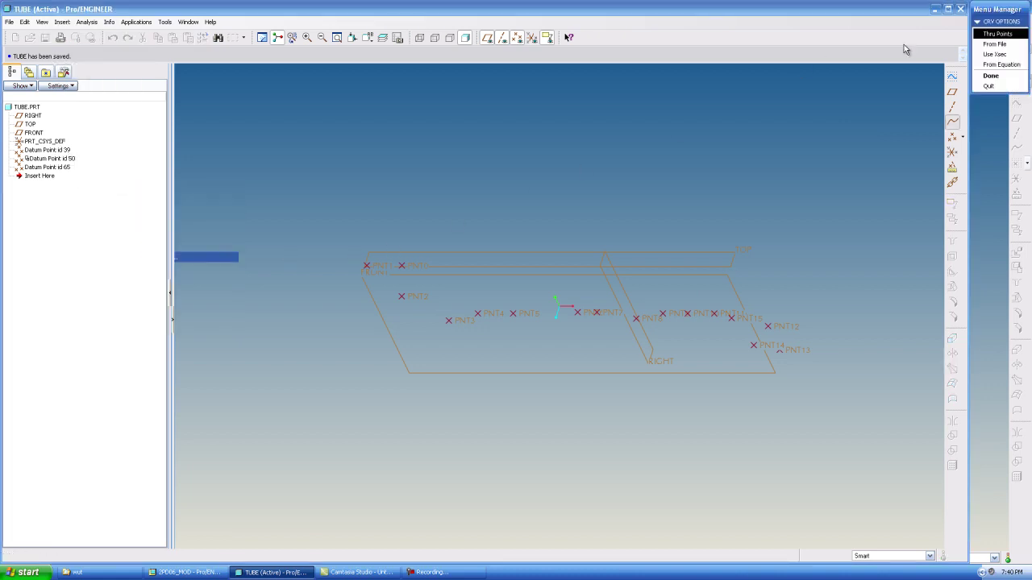
pyautogui.click(991, 75)
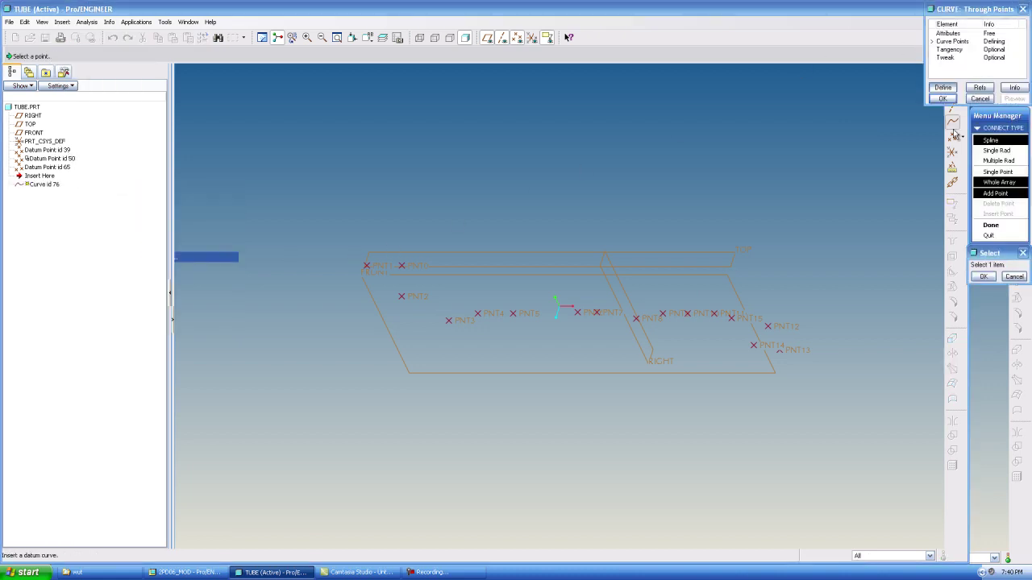
pyautogui.click(994, 151)
# Start the curve through PNT0, PNT1 and PNT2 and accept the bend radius
pyautogui.click(380, 266)
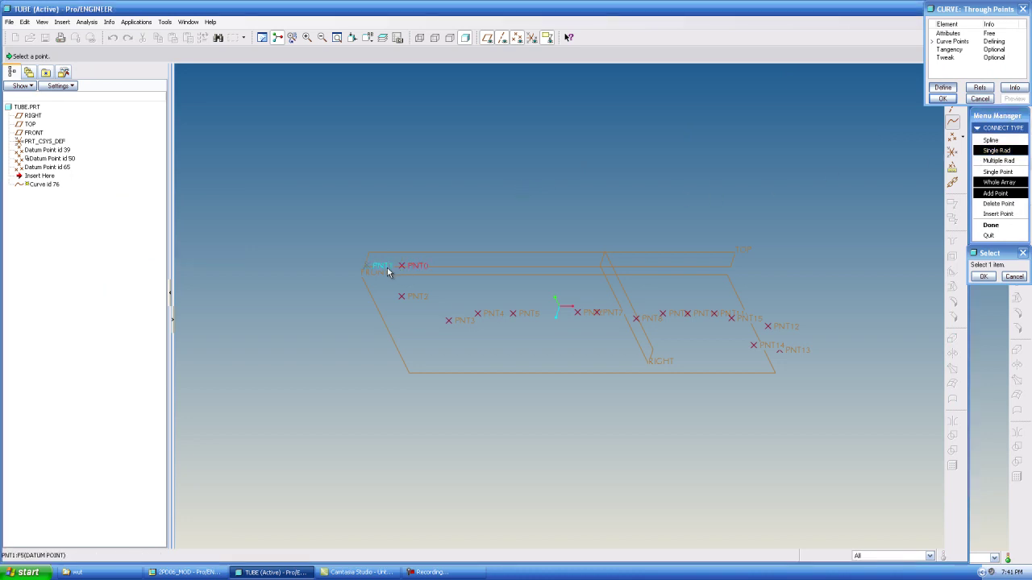
pyautogui.click(418, 300)
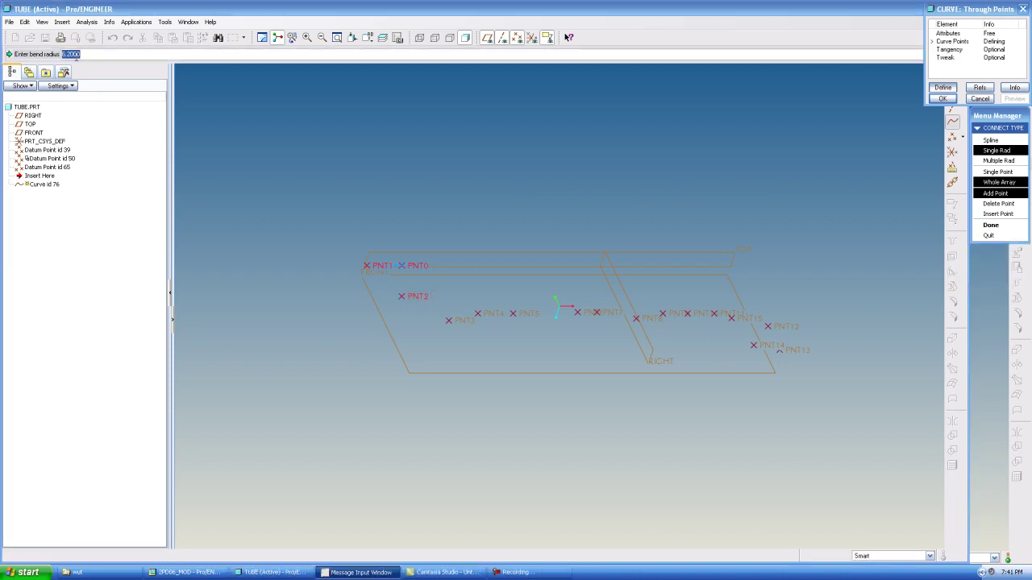
pyautogui.press('Return')
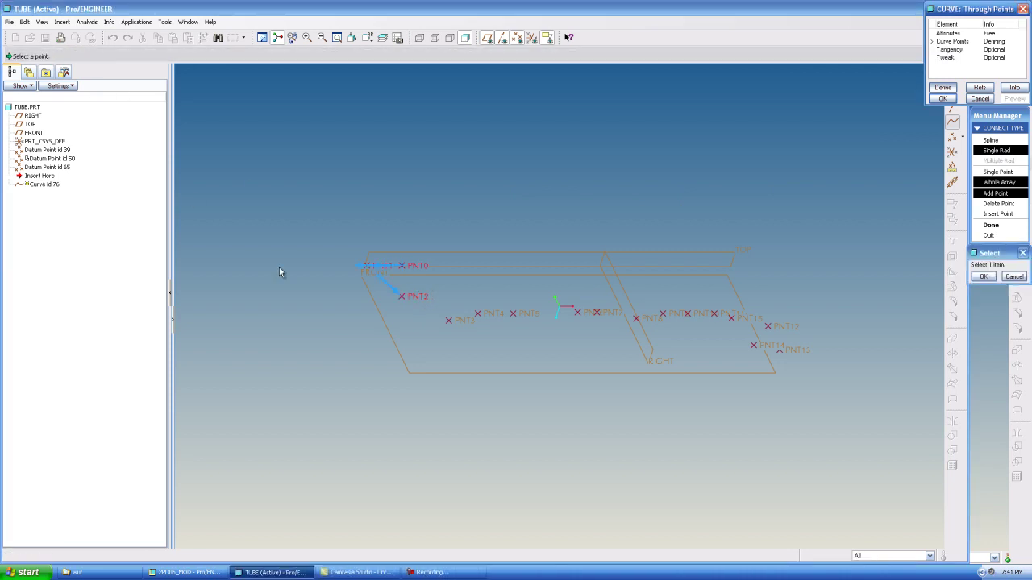
# Continue the curve in order from PNT3 through PNT9
pyautogui.click(461, 323)
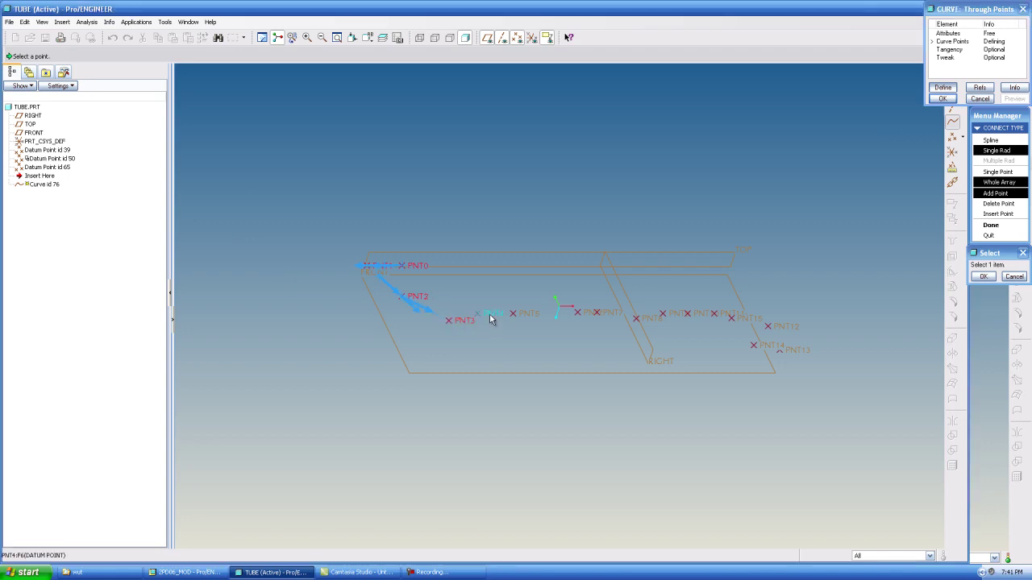
pyautogui.click(525, 319)
pyautogui.click(582, 317)
pyautogui.scroll(3, 722, 330)
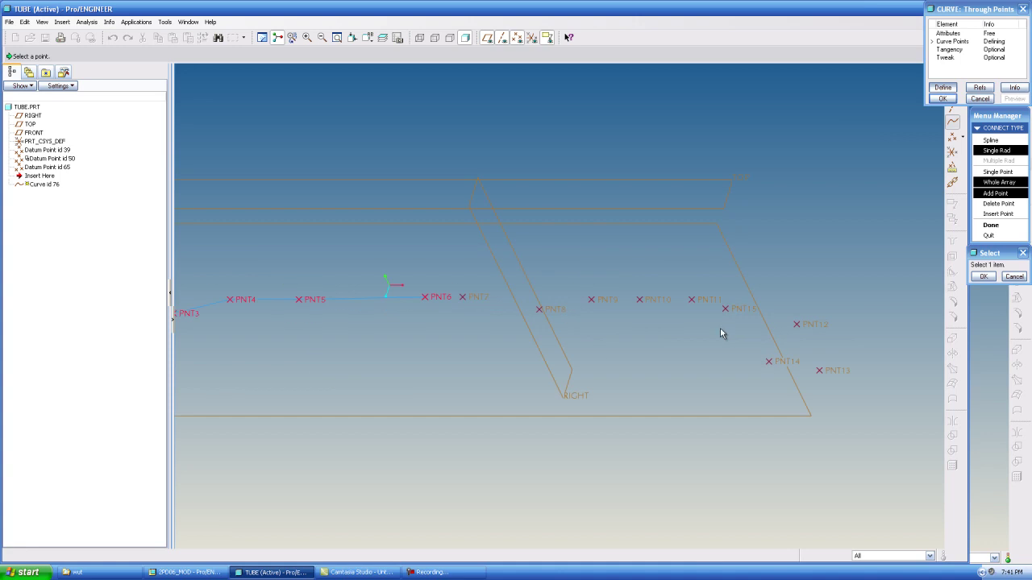
pyautogui.click(476, 302)
pyautogui.click(550, 311)
pyautogui.click(609, 302)
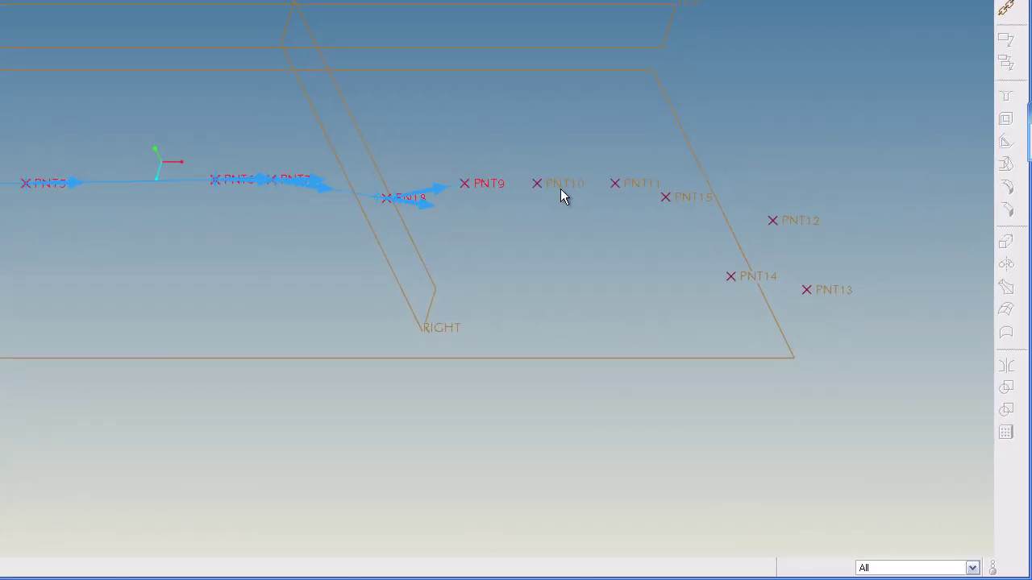
# Extend the curve through PNT10, PNT11, PNT15, PNT14, PNT13 and PNT12, and complete the curve feature
pyautogui.click(564, 185)
pyautogui.click(643, 187)
pyautogui.click(763, 282)
pyautogui.click(839, 292)
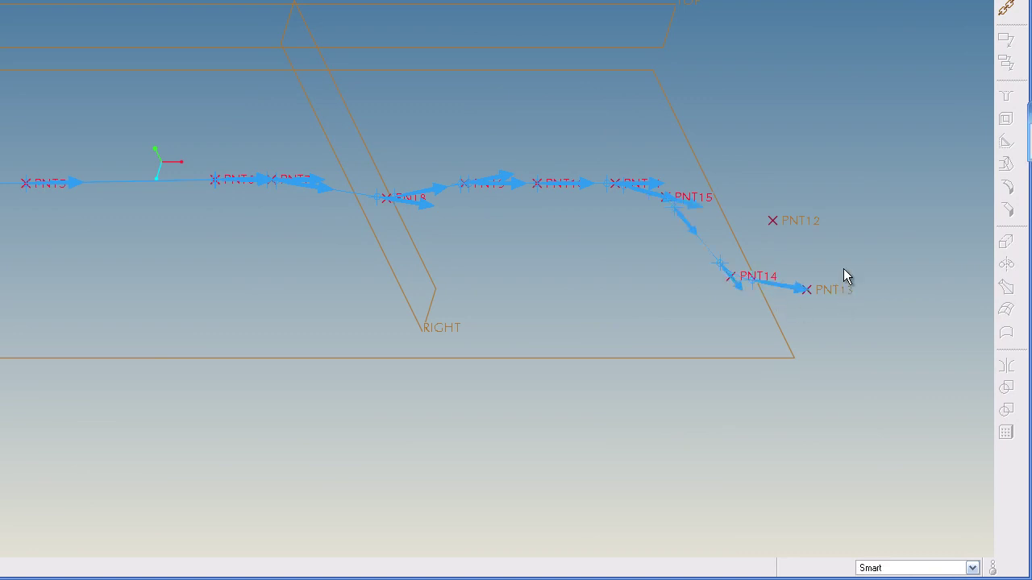
pyautogui.click(811, 222)
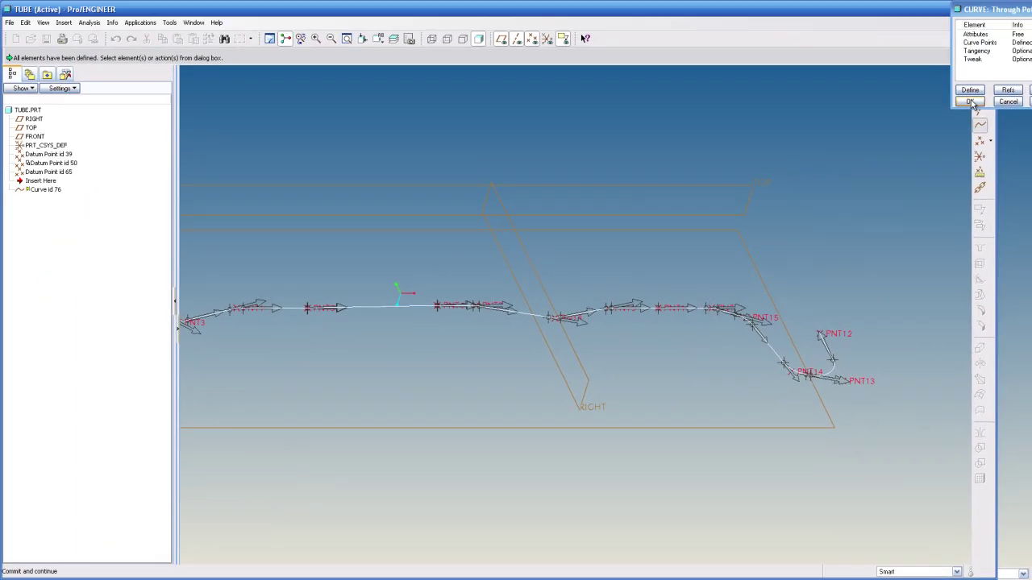
pyautogui.click(970, 101)
pyautogui.moveTo(833, 202); pyautogui.dragTo(790, 133, button='middle')
pyautogui.scroll(-1, 714, 204)
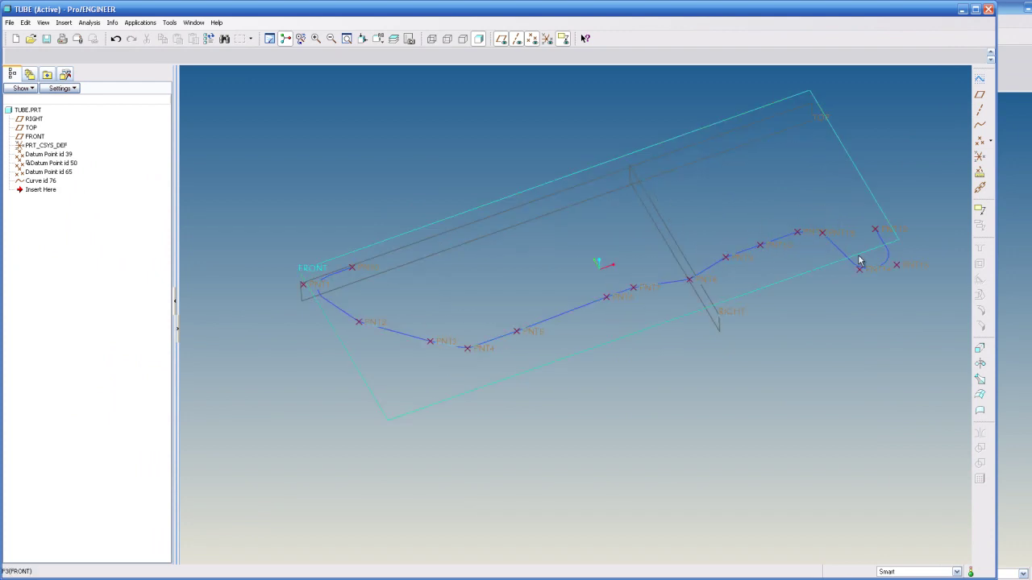
pyautogui.moveTo(859, 260); pyautogui.dragTo(458, 310, button='middle')
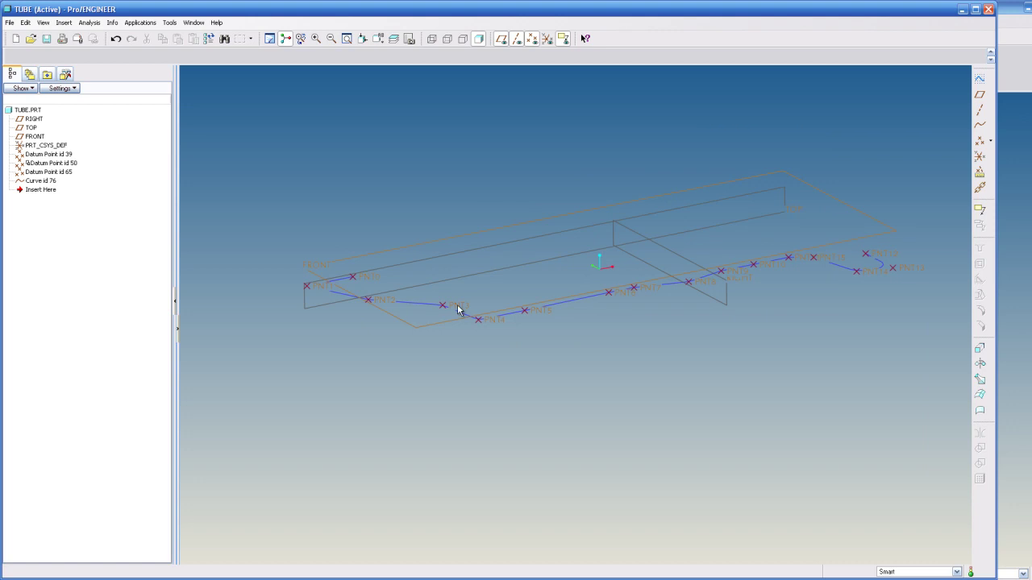
# Hide the datum points and start a swept blend with the routed tube curve as its trajectory
pyautogui.click(529, 39)
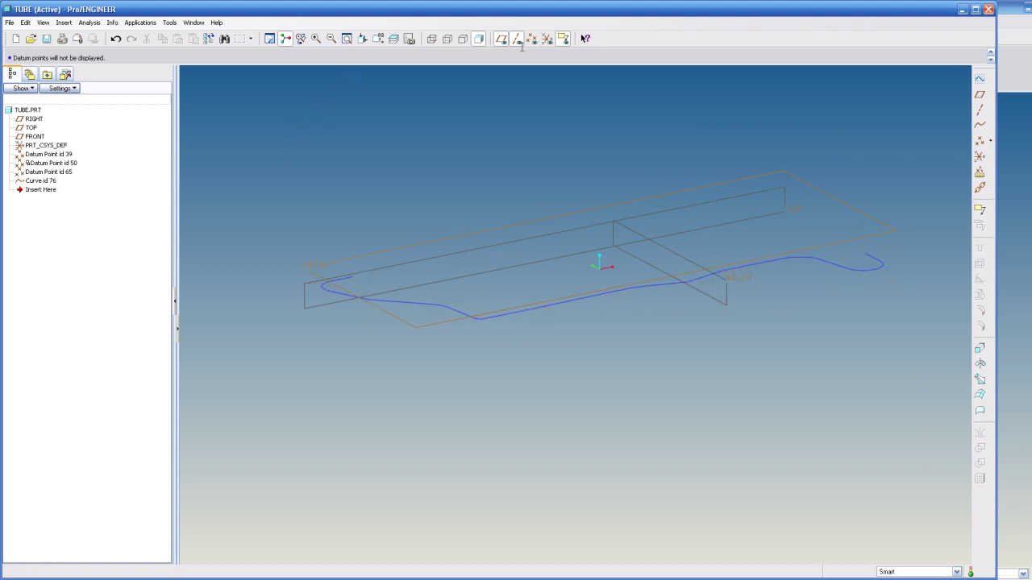
pyautogui.click(63, 23)
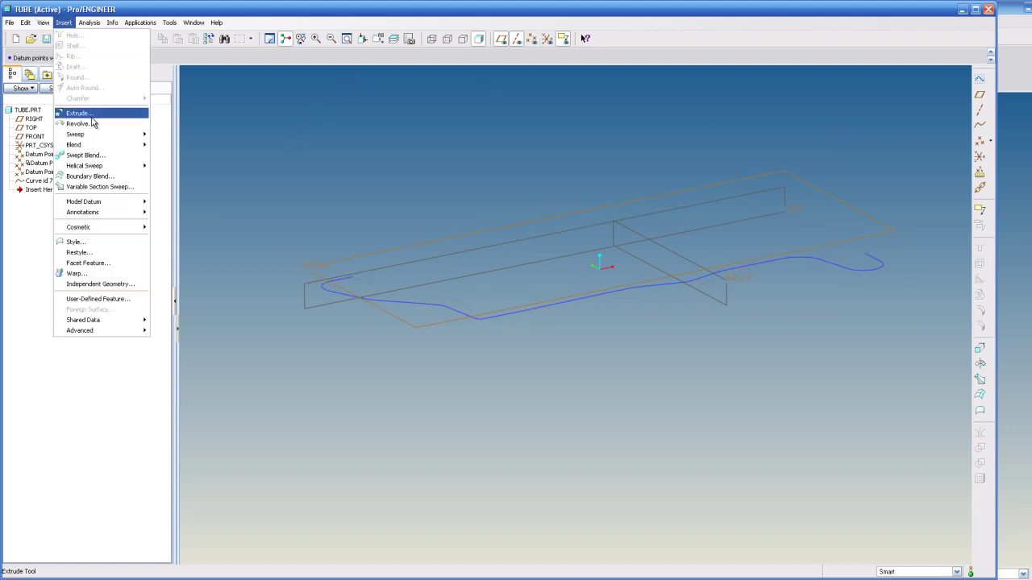
pyautogui.click(96, 156)
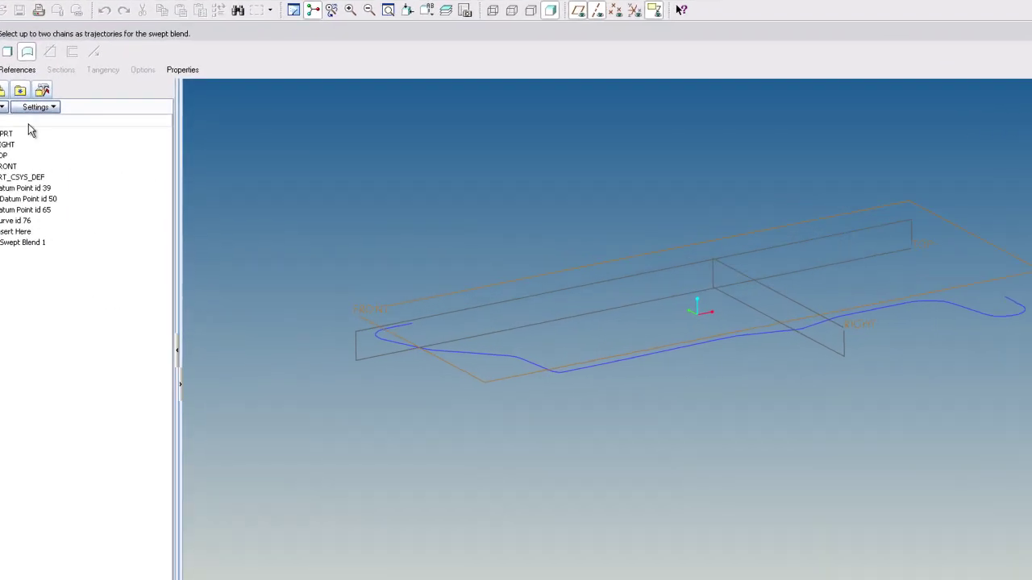
pyautogui.click(44, 87)
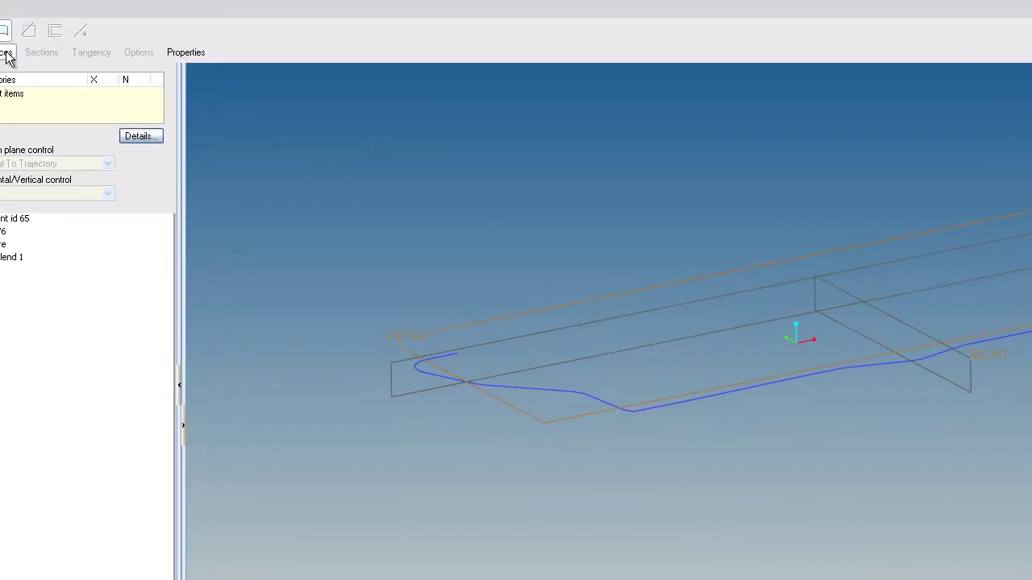
pyautogui.click(490, 387)
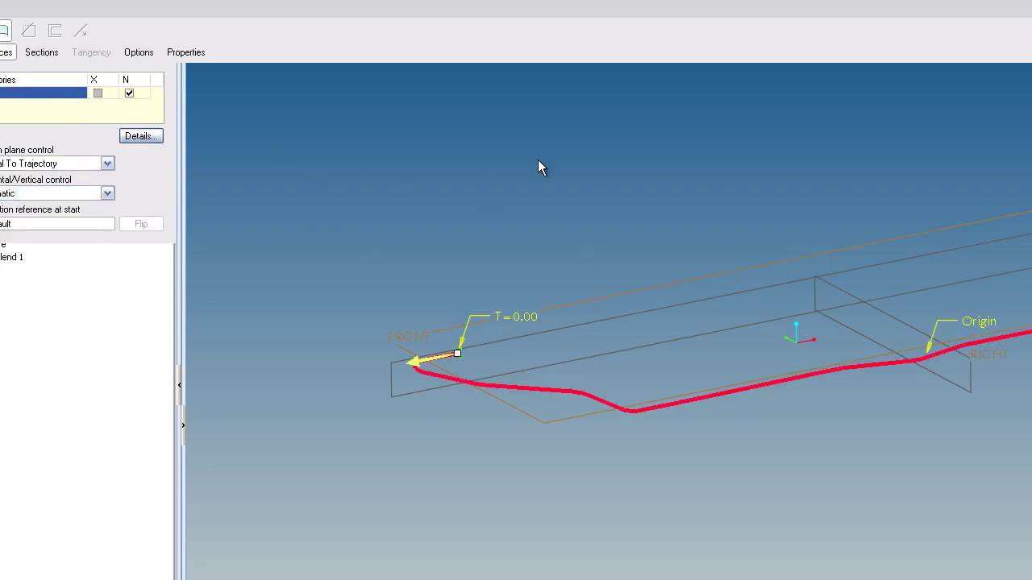
# Locate the first section at the start of the trajectory and sketch a circle of diameter 26.5 centred on the curve end
pyautogui.click(42, 53)
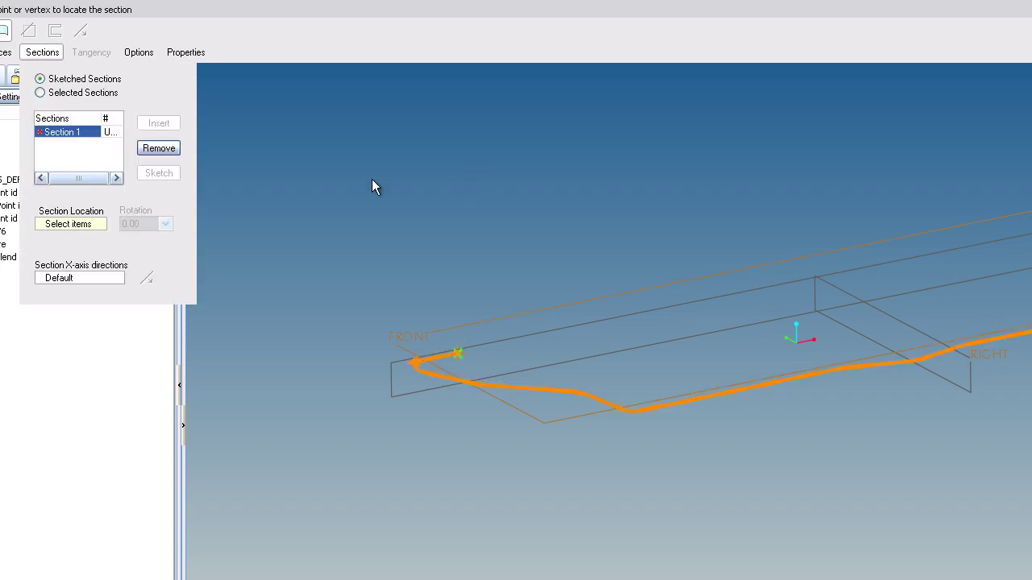
pyautogui.click(460, 353)
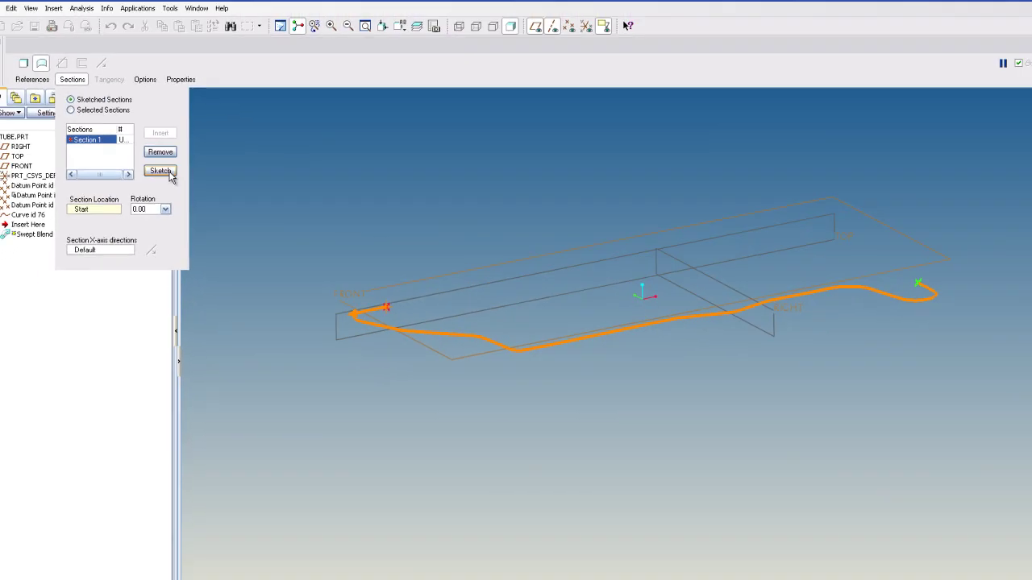
pyautogui.click(159, 173)
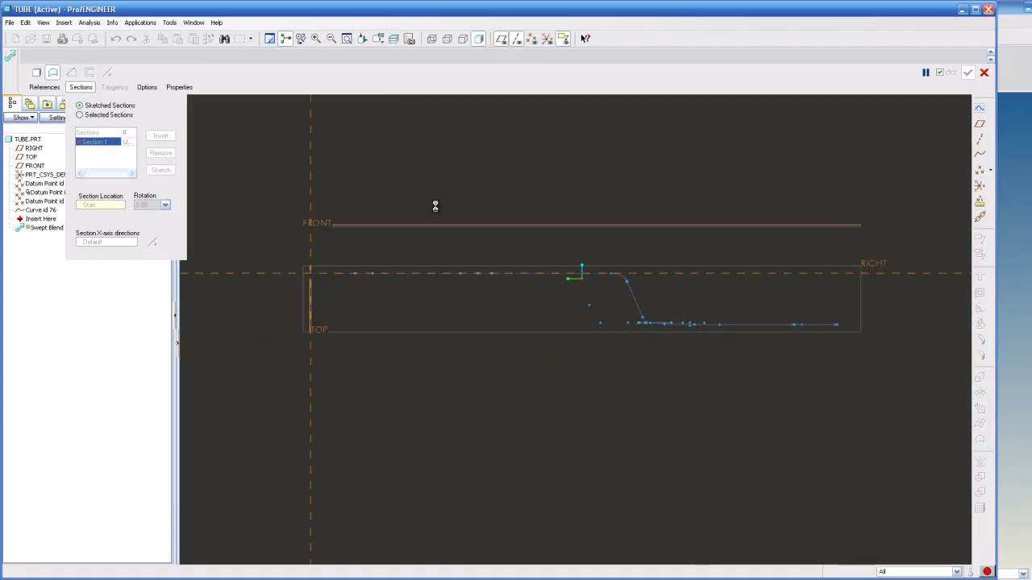
pyautogui.click(979, 154)
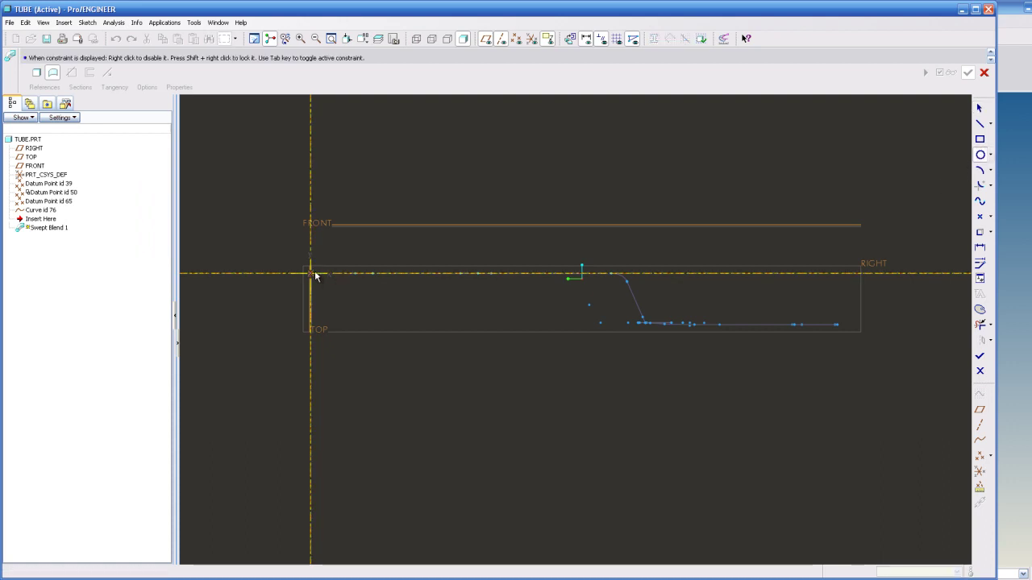
pyautogui.click(311, 274)
pyautogui.click(368, 272)
pyautogui.click(980, 107)
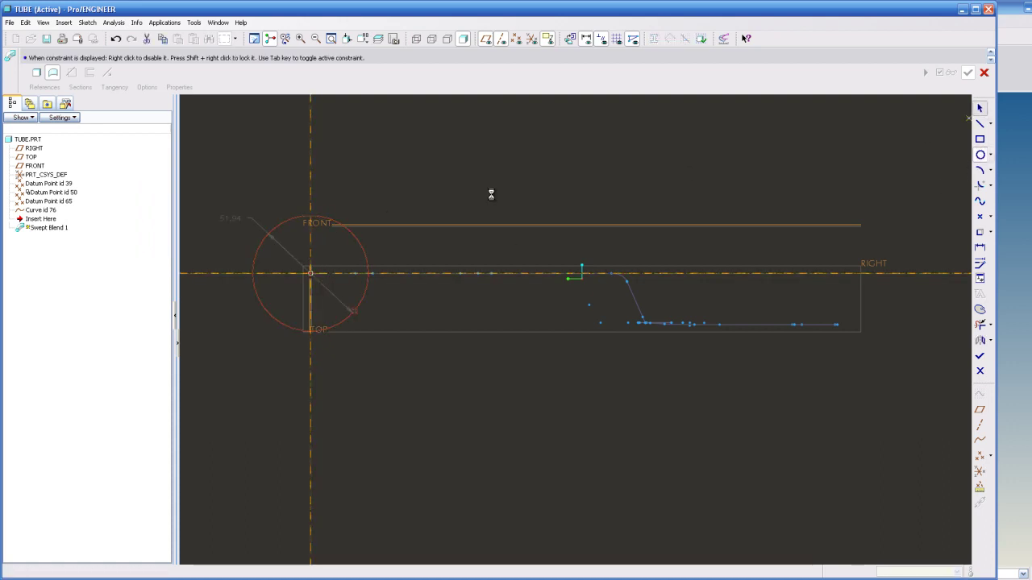
pyautogui.doubleClick(229, 216)
pyautogui.press('Return')
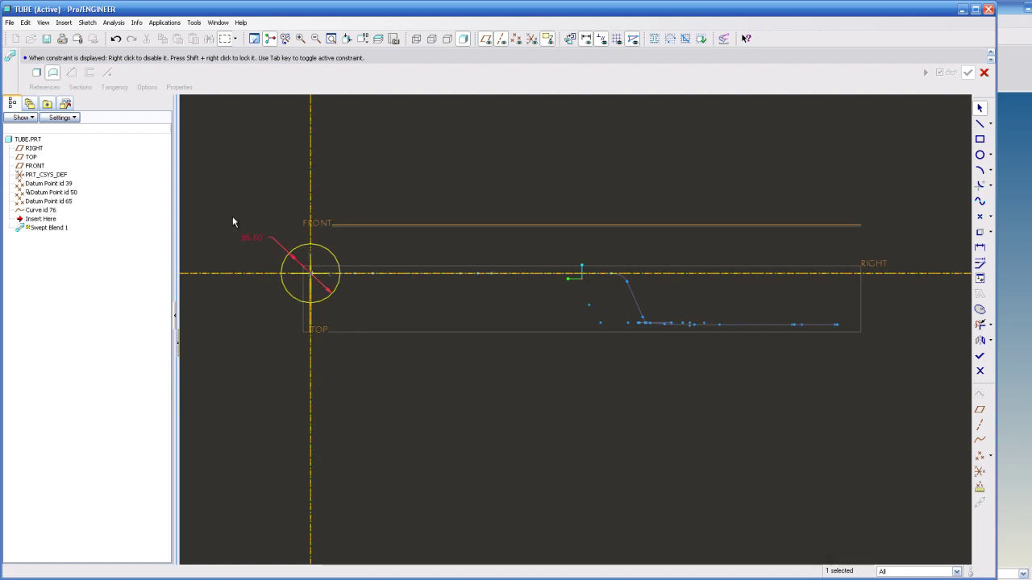
pyautogui.click(980, 355)
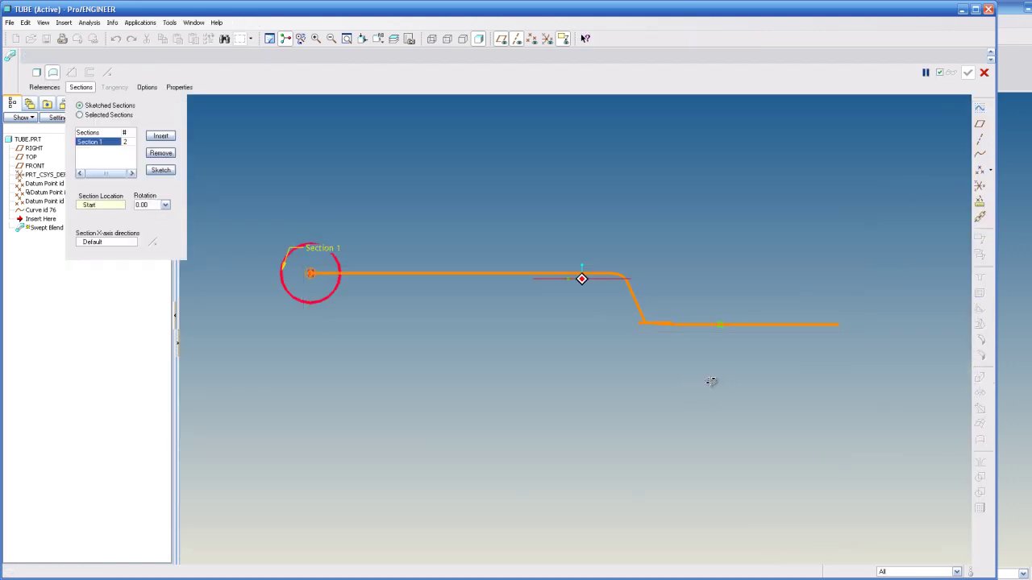
# Insert a second section at the end of the trajectory and sketch a centred circle of diameter 26.5 for it
pyautogui.click(160, 135)
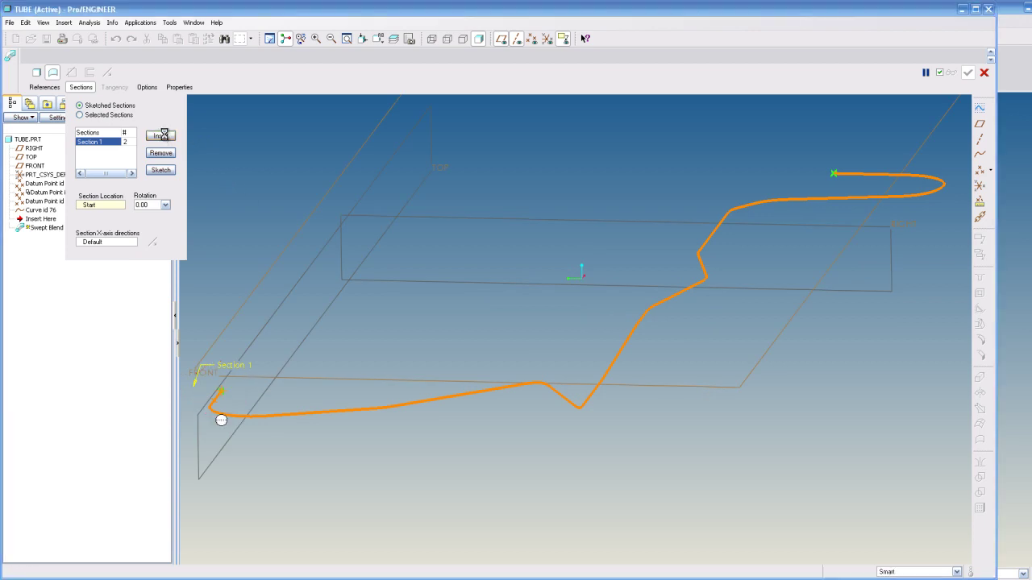
pyautogui.click(834, 173)
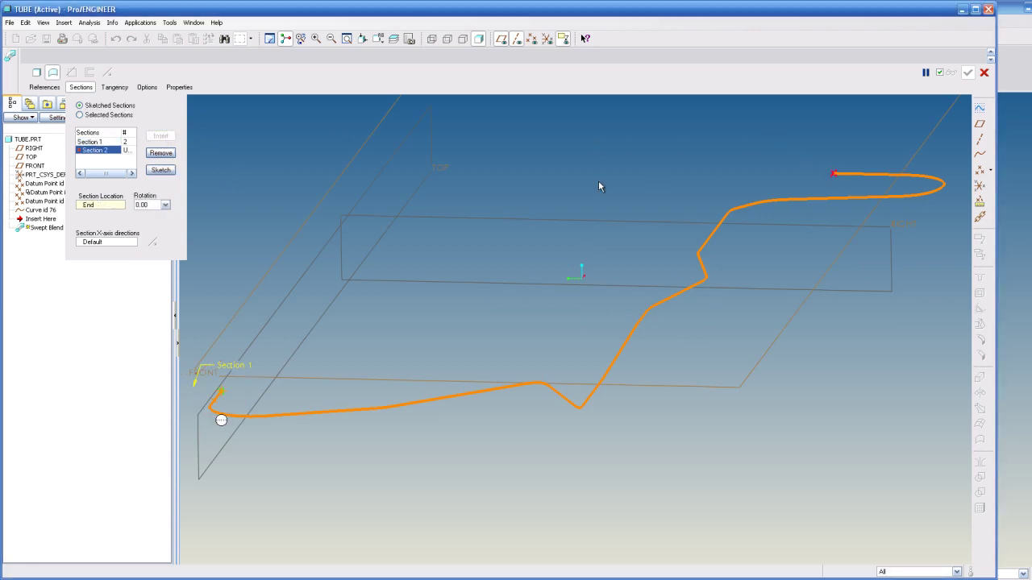
pyautogui.click(161, 170)
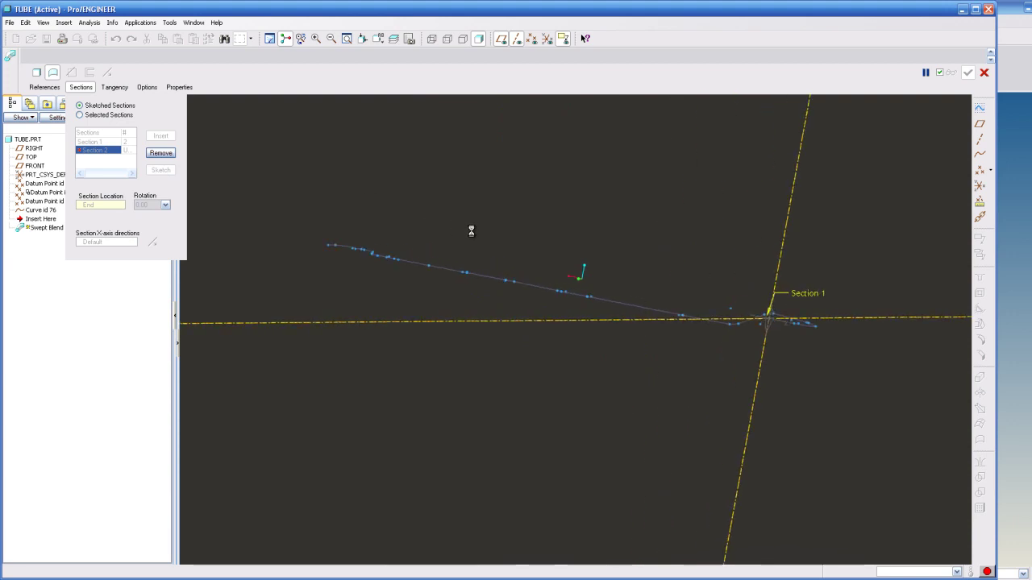
pyautogui.click(981, 155)
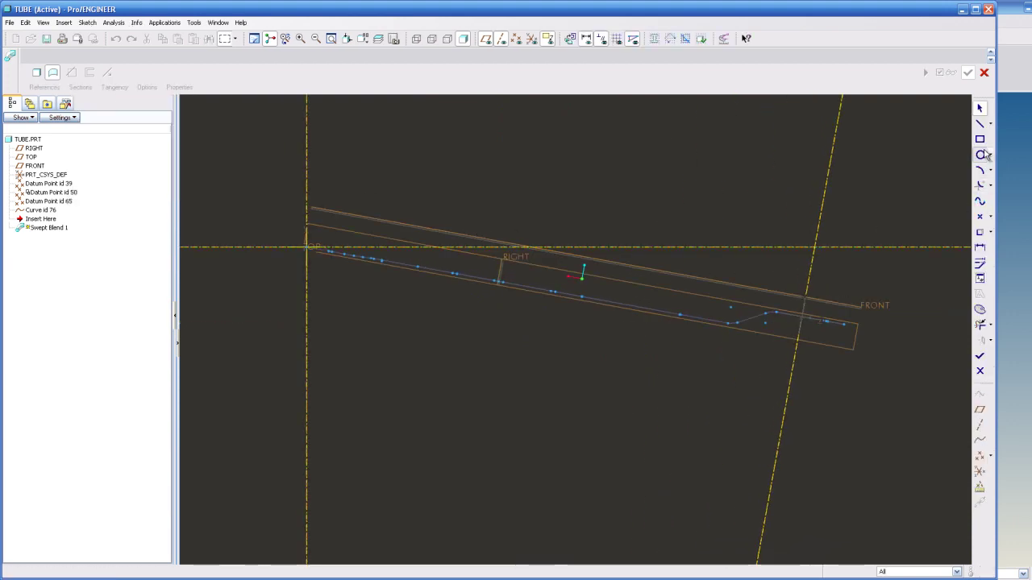
pyautogui.click(304, 275)
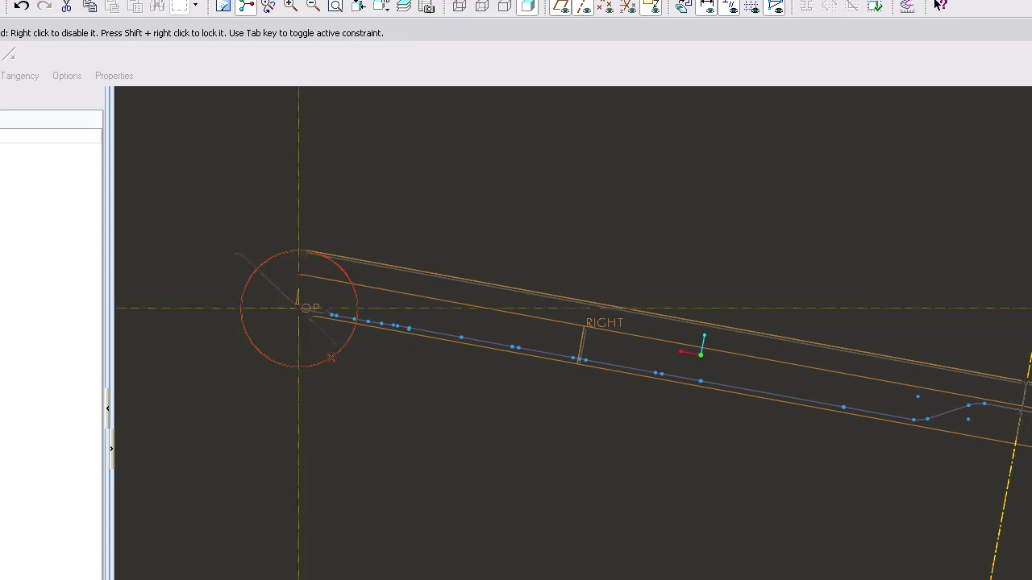
pyautogui.click(330, 357)
pyautogui.doubleClick(209, 251)
pyautogui.write('26.5')
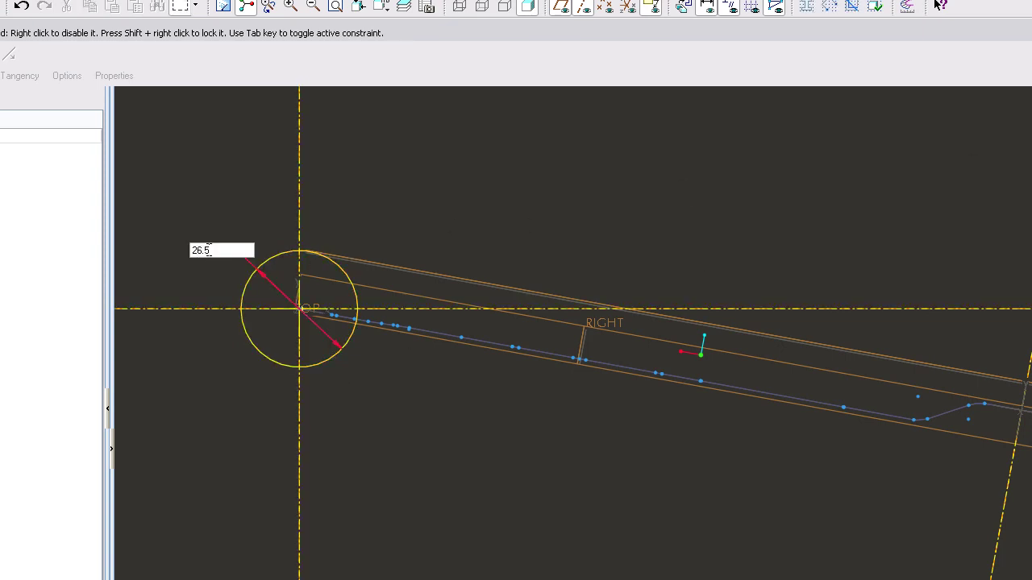
pyautogui.press('Return')
pyautogui.click(1030, 379)
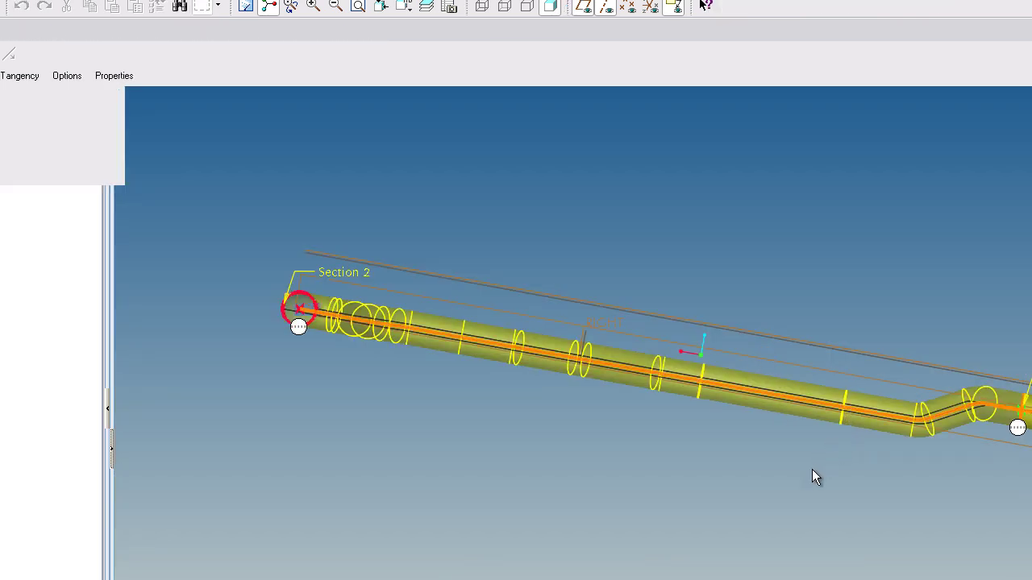
# Make the swept blend a thin-walled solid with a wall thickness of 1.5 and complete the feature
pyautogui.moveTo(797, 466); pyautogui.dragTo(759, 494, button='middle')
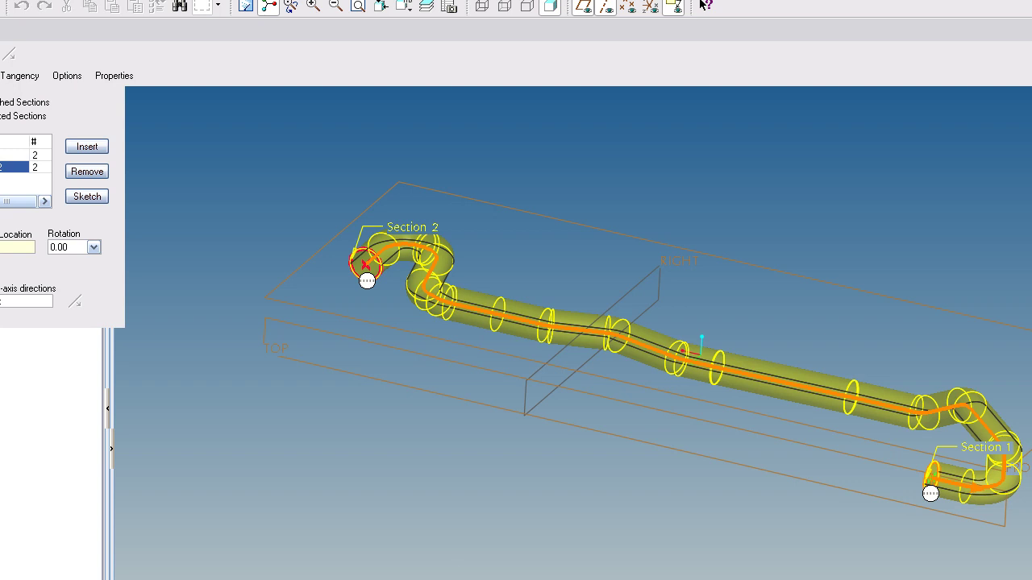
pyautogui.click(1, 54)
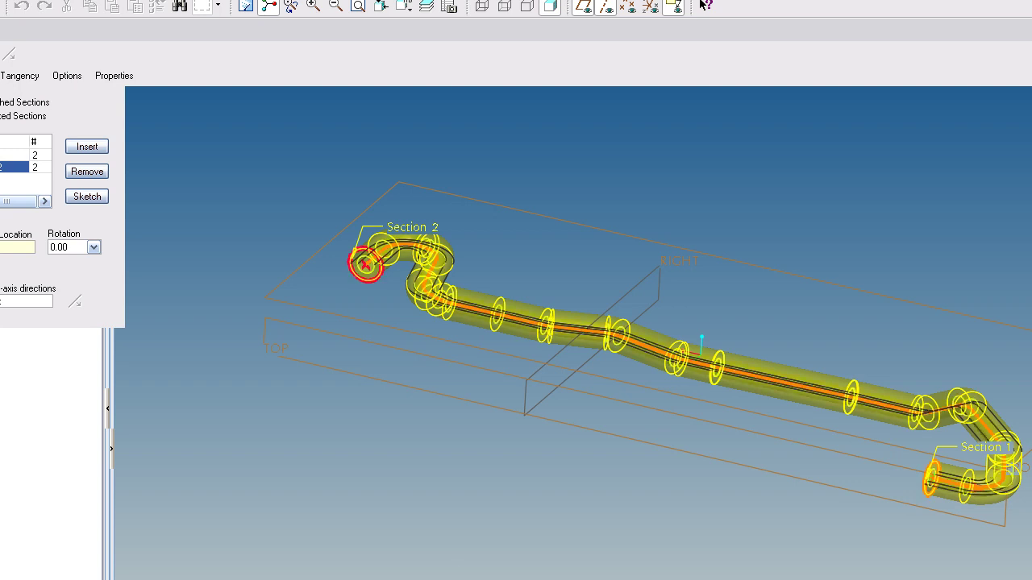
pyautogui.write('1.5')
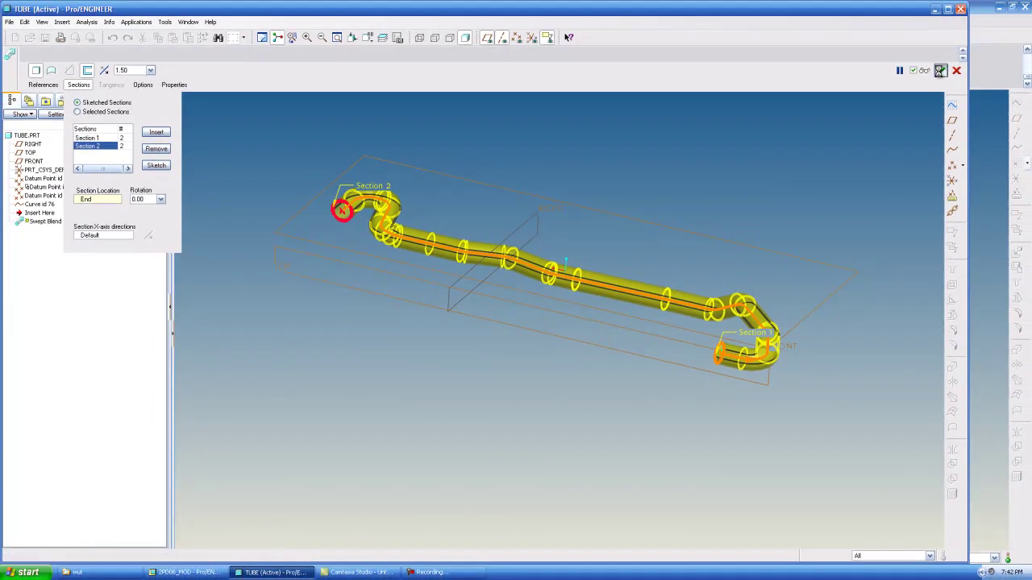
pyautogui.click(1013, 68)
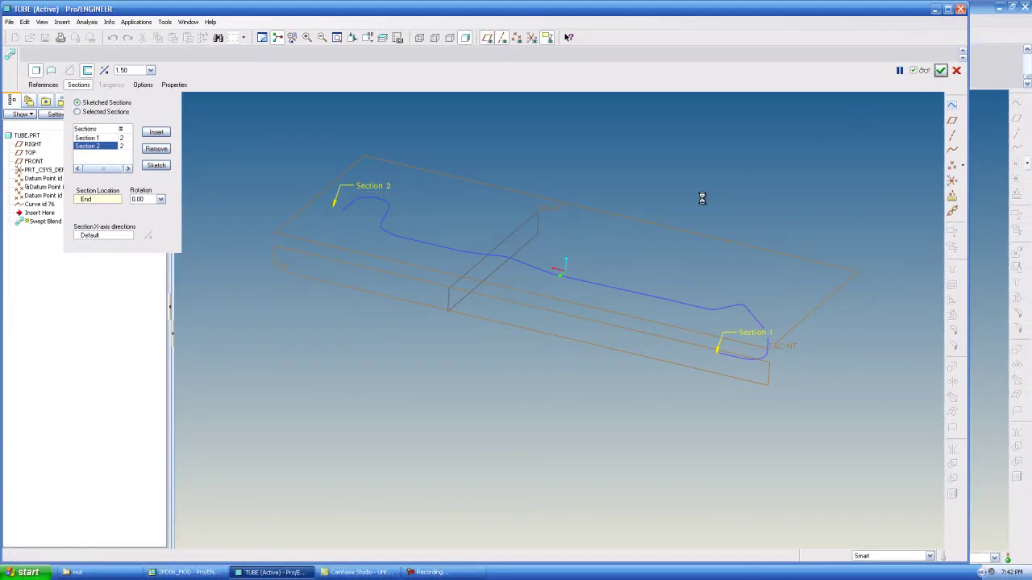
pyautogui.click(642, 185)
# Hide the datum planes and axes in the tube part and view the finished tube from another angle
pyautogui.click(487, 37)
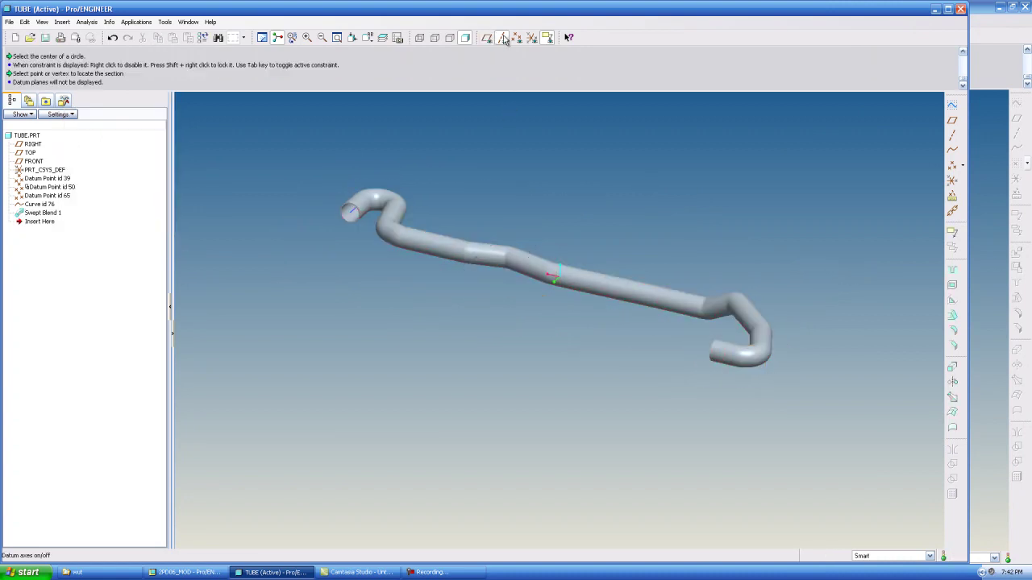
pyautogui.click(501, 37)
pyautogui.moveTo(603, 322); pyautogui.dragTo(548, 228, button='middle')
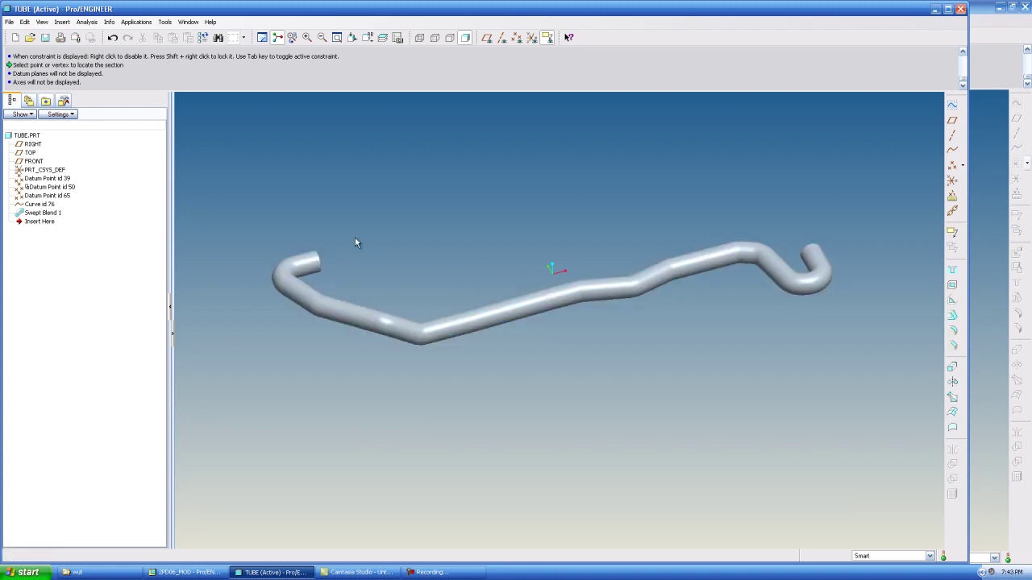
# Switch to the 2PD06_MOD assembly and examine the tube's routing between the fittings and through the clips from several angles
pyautogui.click(191, 24)
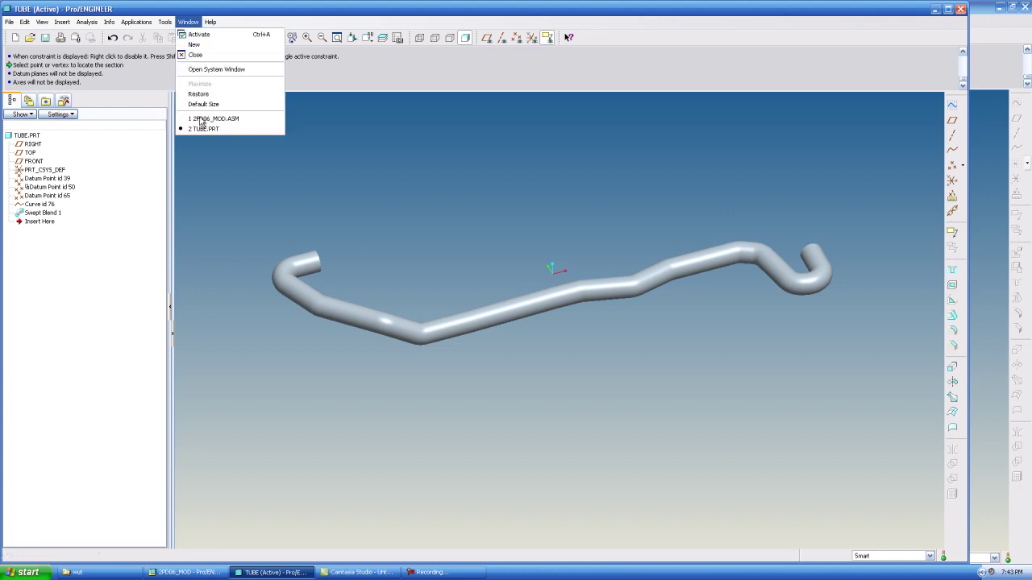
pyautogui.click(203, 119)
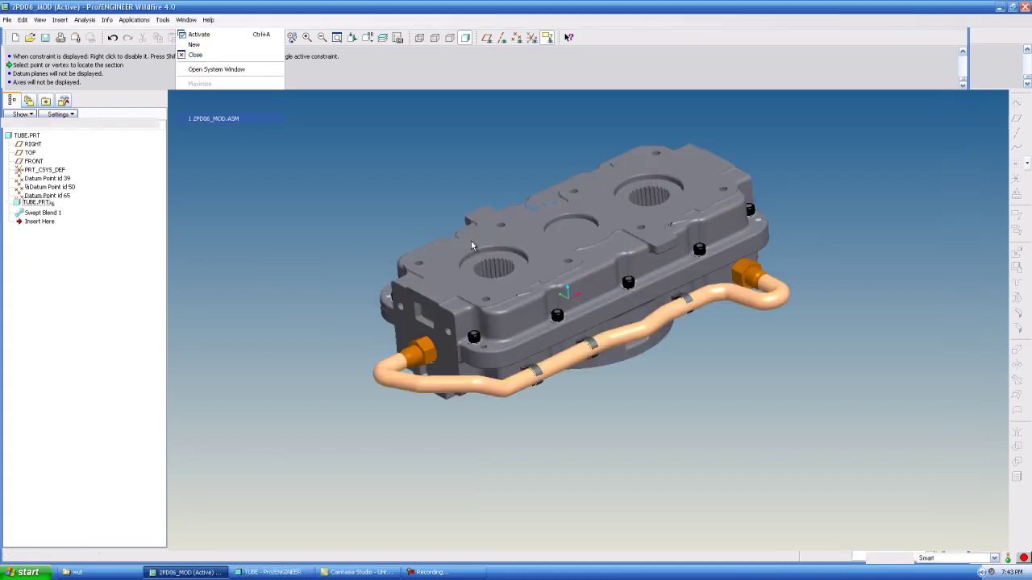
pyautogui.moveTo(724, 336)
pyautogui.mouseDown(button='middle')
pyautogui.moveTo(736, 350)
pyautogui.moveTo(720, 318)
pyautogui.moveTo(732, 341)
pyautogui.mouseUp(button='middle')
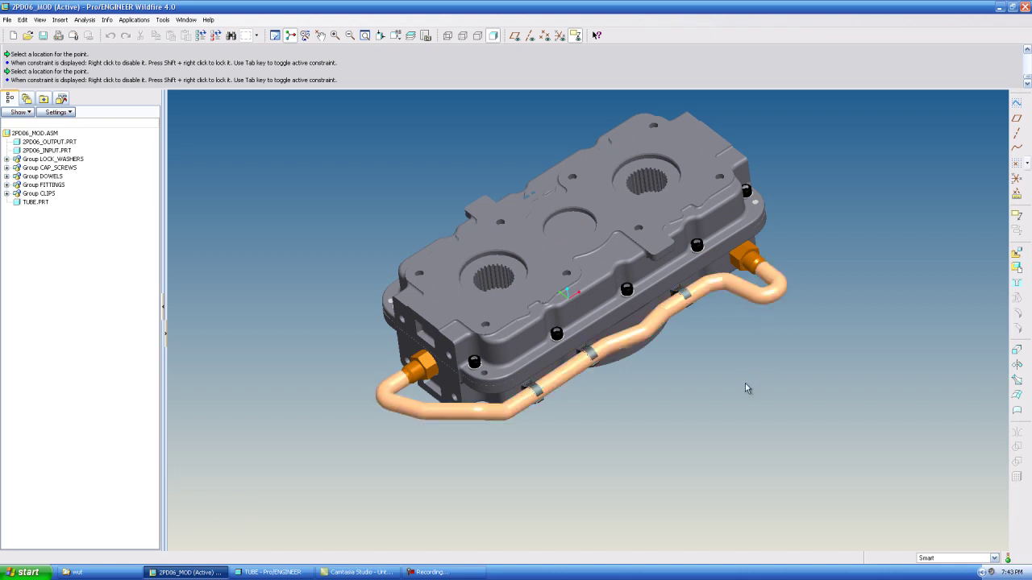
pyautogui.moveTo(745, 382); pyautogui.dragTo(667, 295, button='middle')
pyautogui.scroll(2, 603, 323)
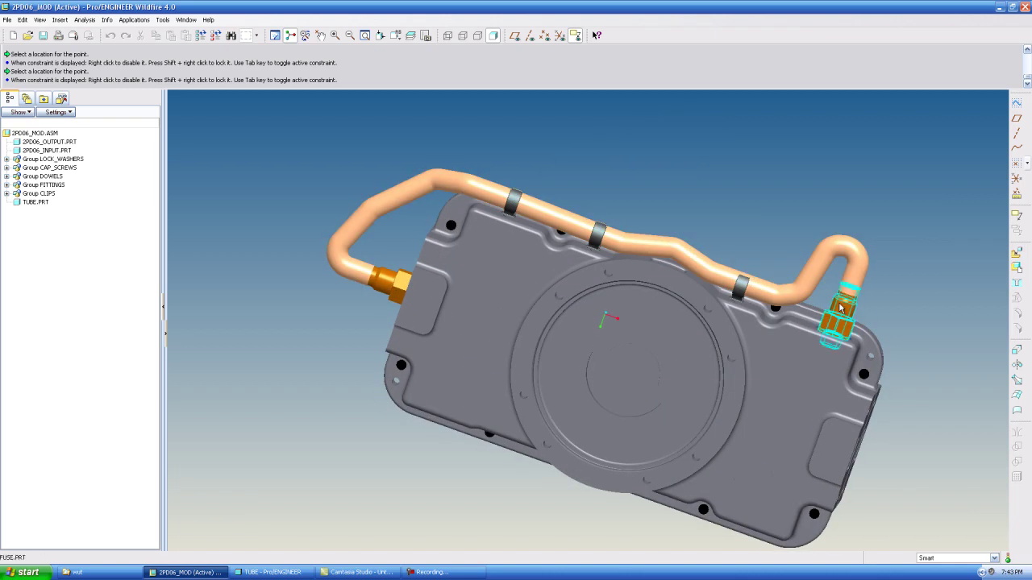
pyautogui.moveTo(767, 186); pyautogui.dragTo(501, 403, button='middle')
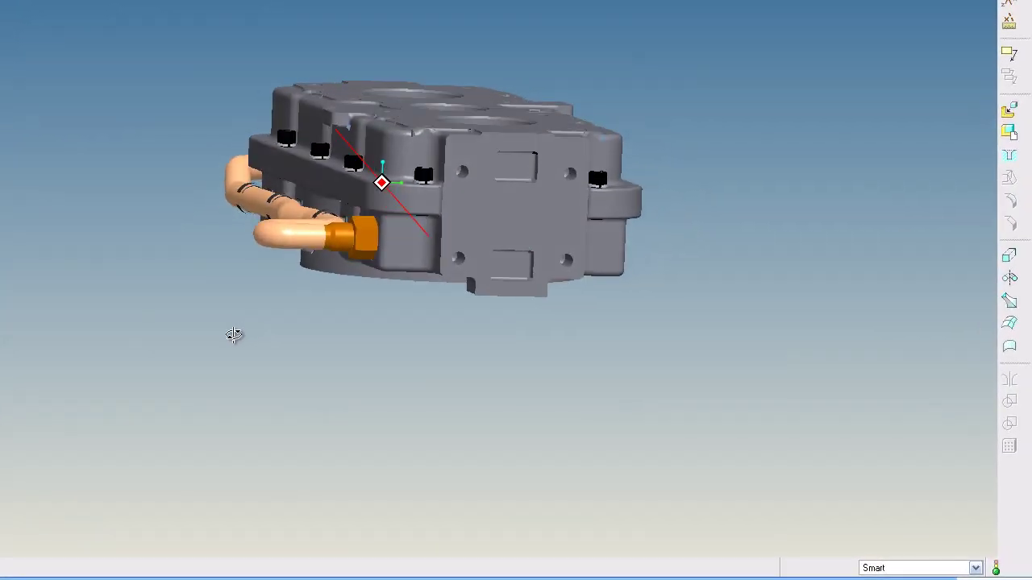
pyautogui.moveTo(234, 335); pyautogui.dragTo(477, 331, button='middle')
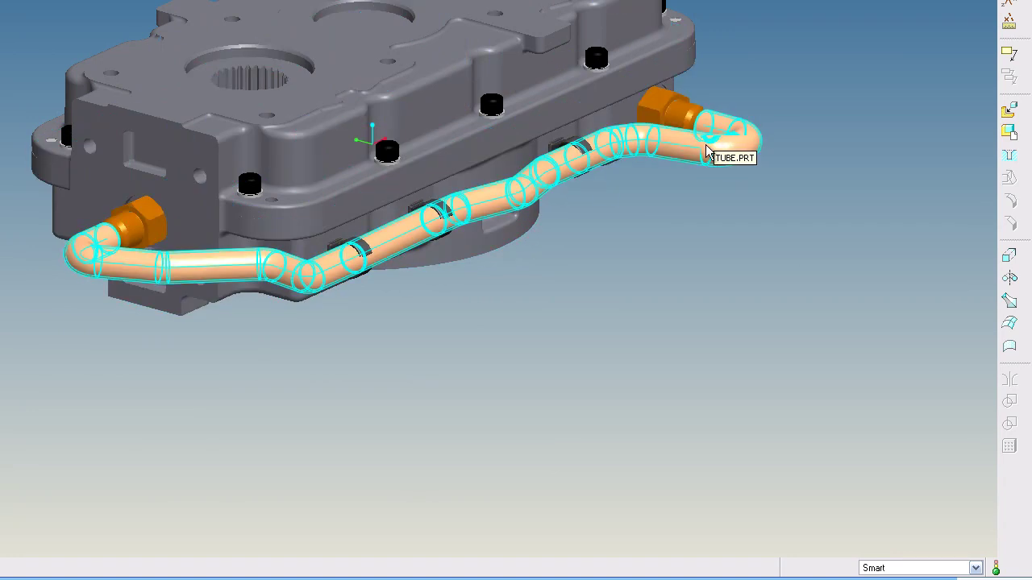
pyautogui.moveTo(720, 223); pyautogui.dragTo(683, 259, button='middle')
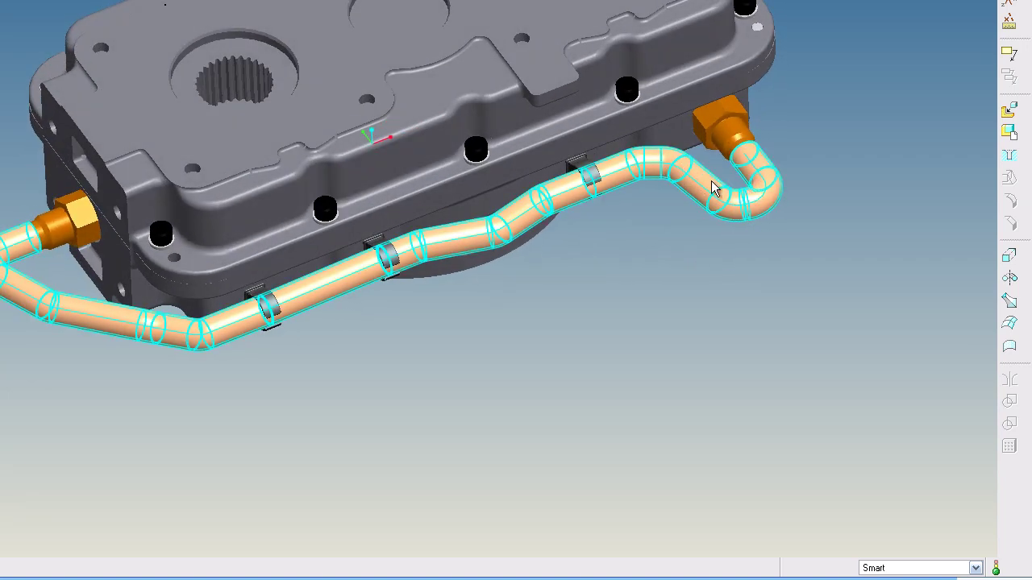
pyautogui.hotkey('ctrl', 'd')
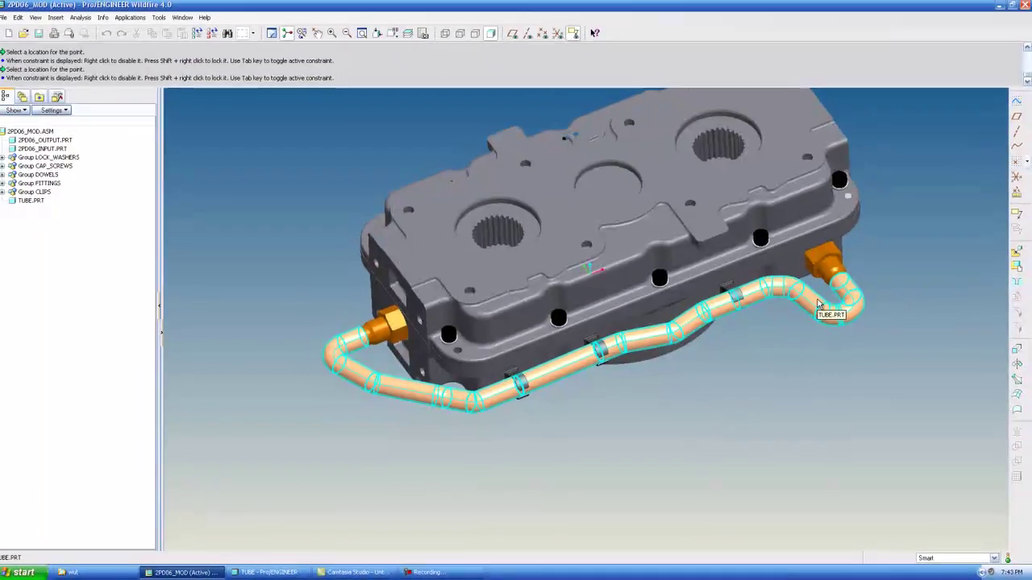
pyautogui.scroll(1, 522, 398)
pyautogui.scroll(-1, 647, 209)
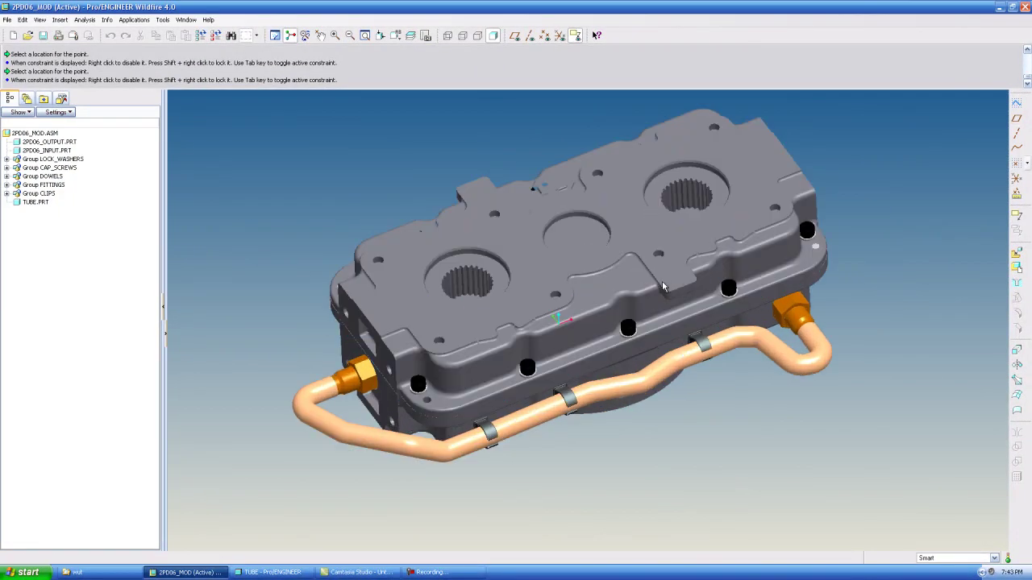
pyautogui.moveTo(662, 287); pyautogui.dragTo(695, 459, button='middle')
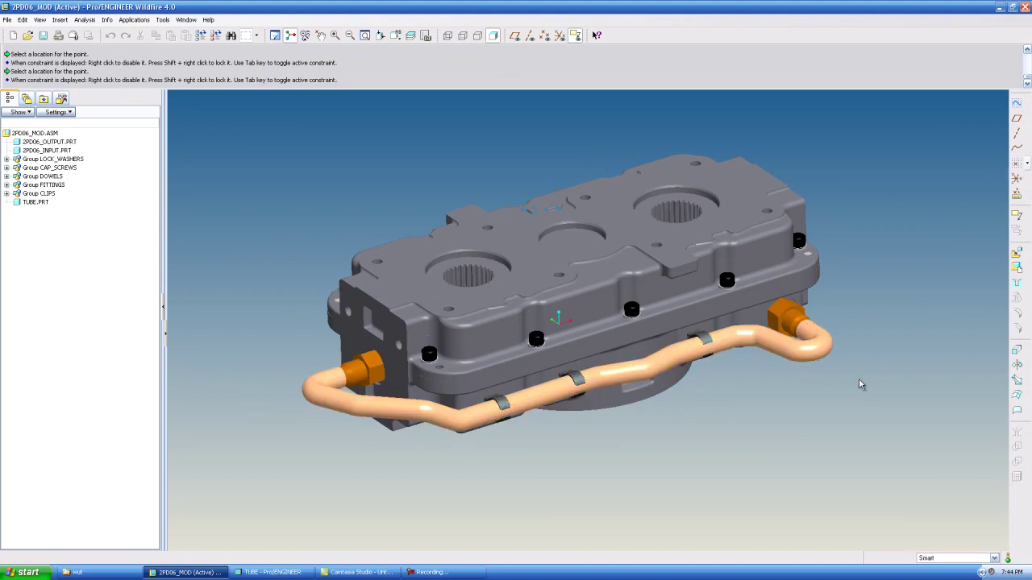
pyautogui.moveTo(704, 420)
pyautogui.mouseDown(button='middle')
pyautogui.moveTo(666, 385)
pyautogui.moveTo(704, 396)
pyautogui.moveTo(710, 433)
pyautogui.mouseUp(button='middle')
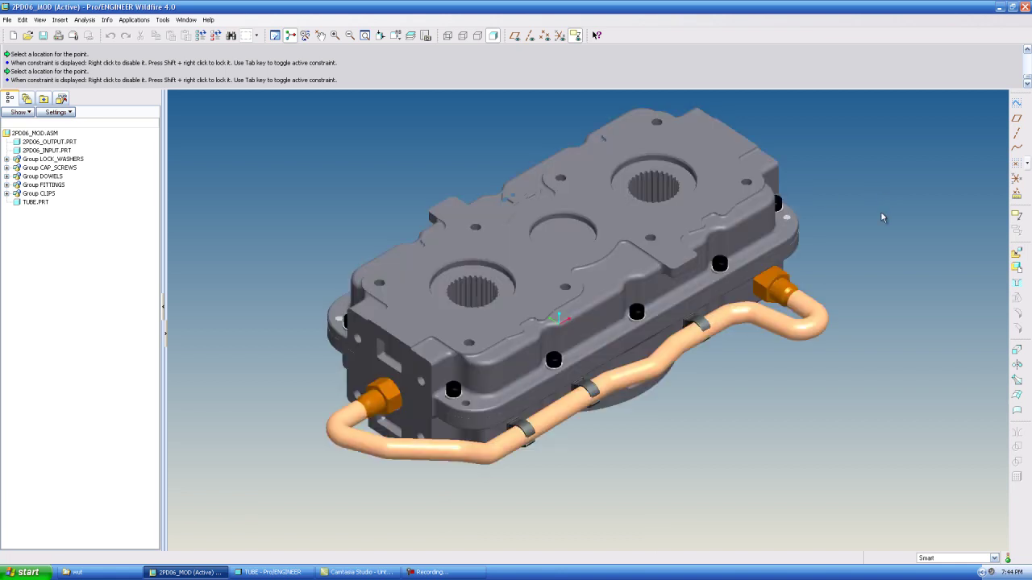
pyautogui.moveTo(888, 385)
pyautogui.mouseDown(button='middle')
pyautogui.moveTo(887, 370)
pyautogui.moveTo(887, 379)
pyautogui.mouseUp(button='middle')
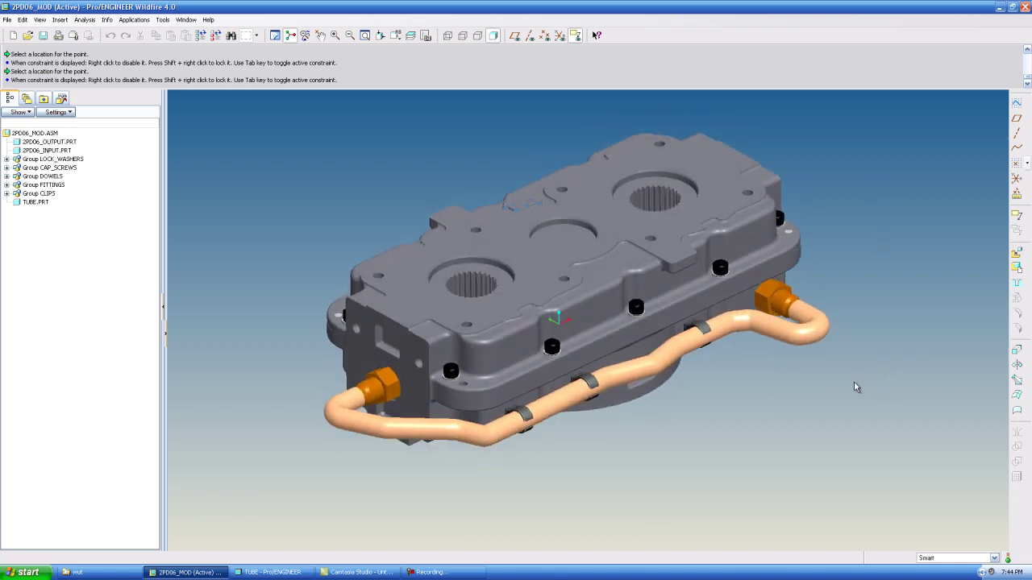